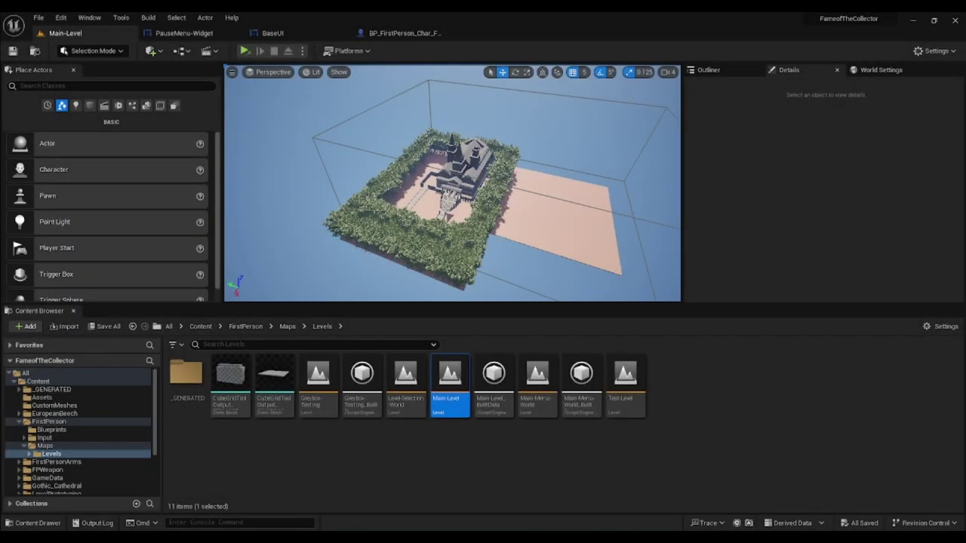
- Orbit the main level, selecting the nav mesh bounds volume, floor box and sky sphere
left_click(412, 454)
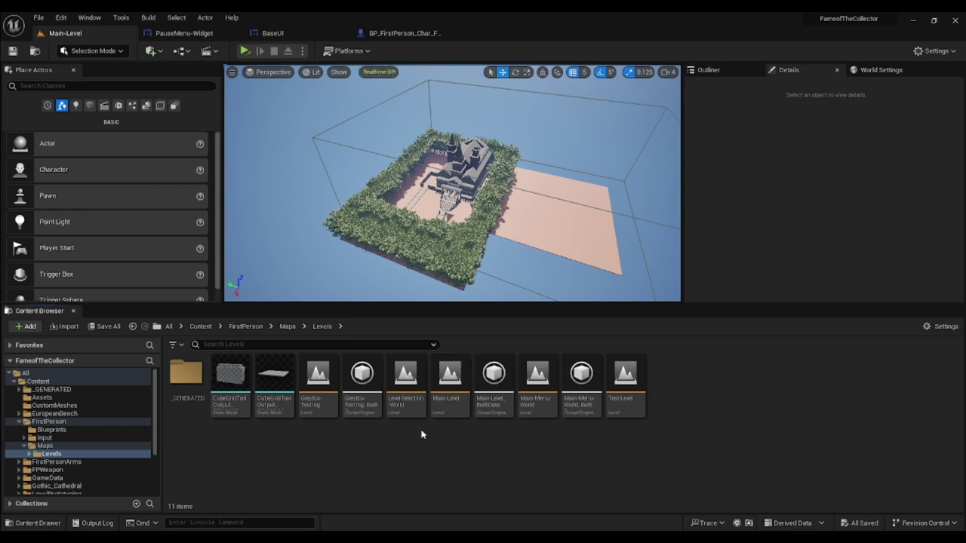
mouse_move(445, 189)
right_mouse_down()
mouse_move(468, 192)
mouse_move(453, 189)
right_mouse_up()
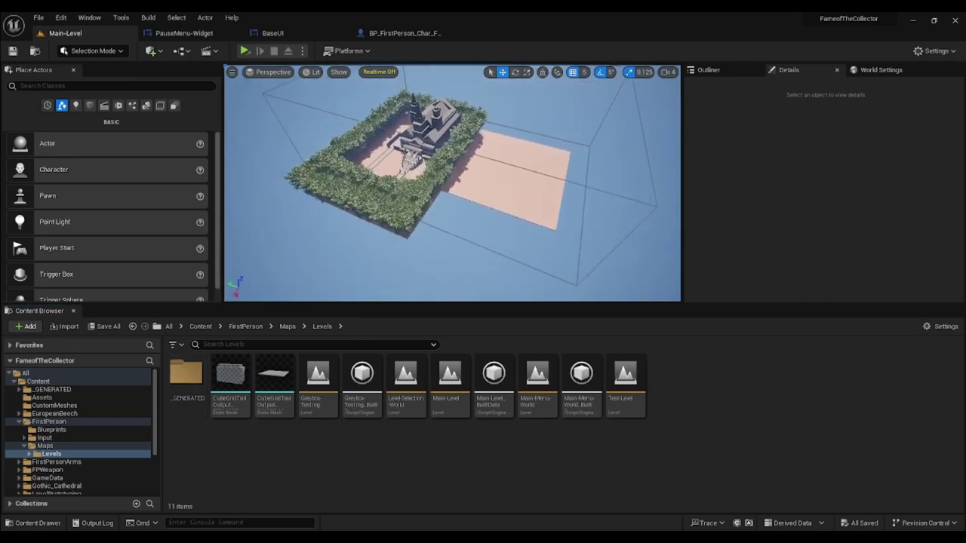
right_click_drag(453, 188, 570, 186)
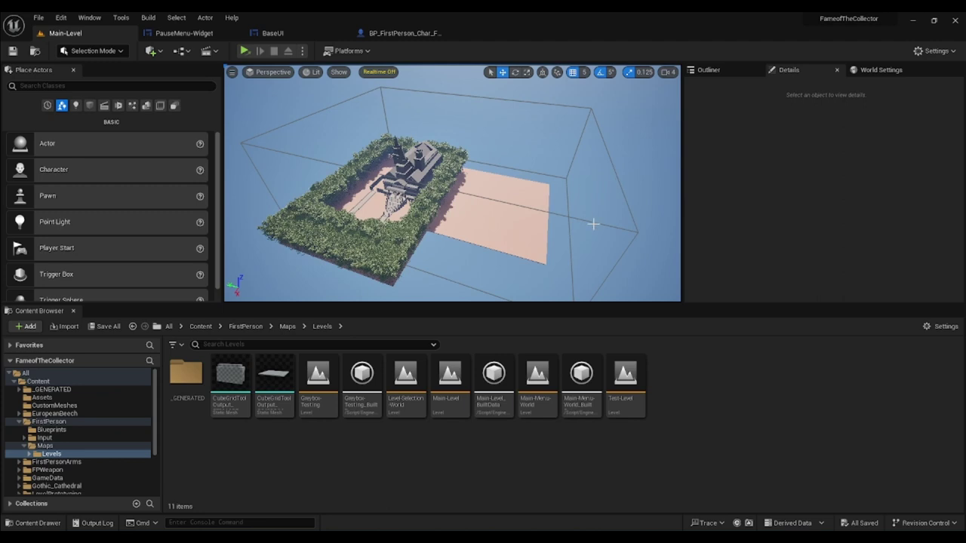
left_click(554, 237)
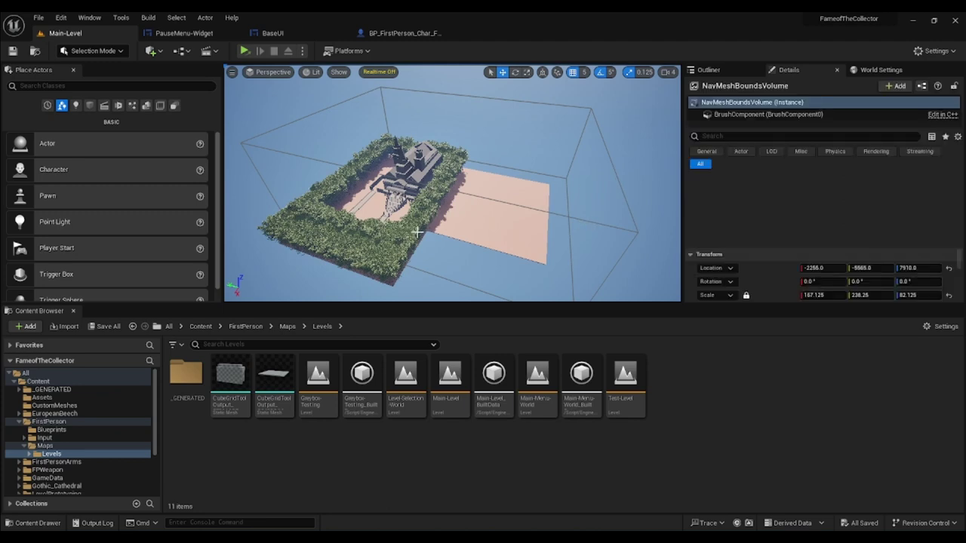
left_click(503, 195)
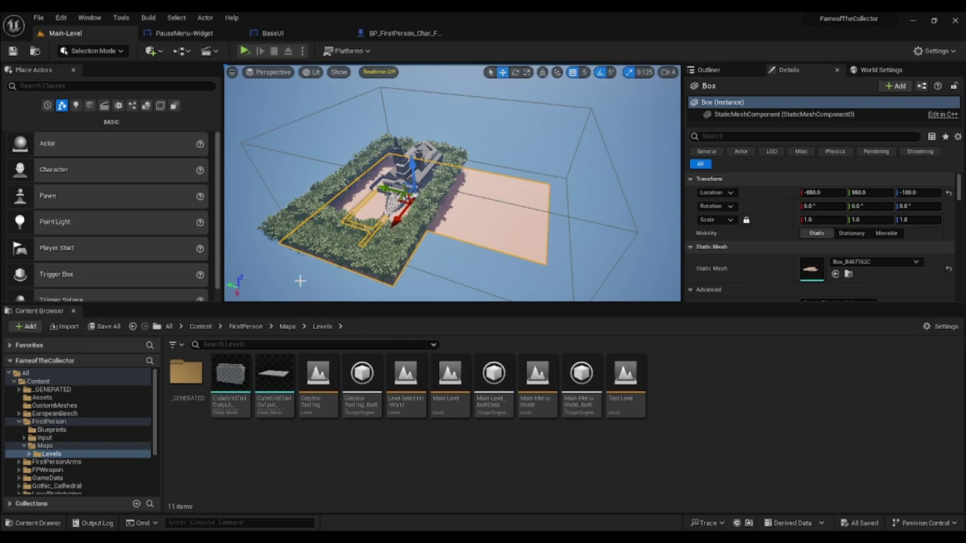
left_click(335, 274)
- Fly around the church courtyard, boardwalk and corridor, selecting the foliage and Box169 mesh
mouse_move(419, 217)
right_mouse_down()
mouse_move(418, 272)
mouse_move(457, 202)
right_mouse_up()
left_click(458, 202)
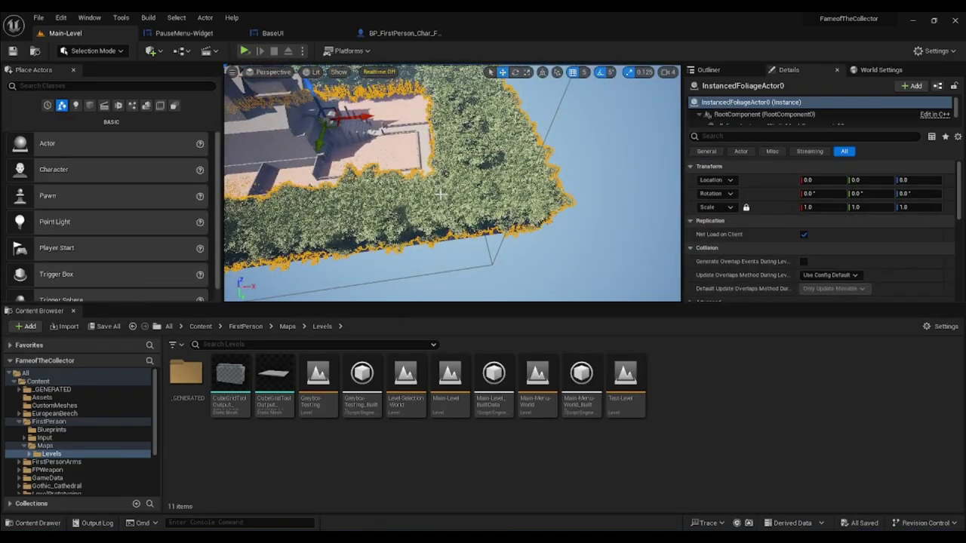
right_click_drag(445, 174, 464, 223)
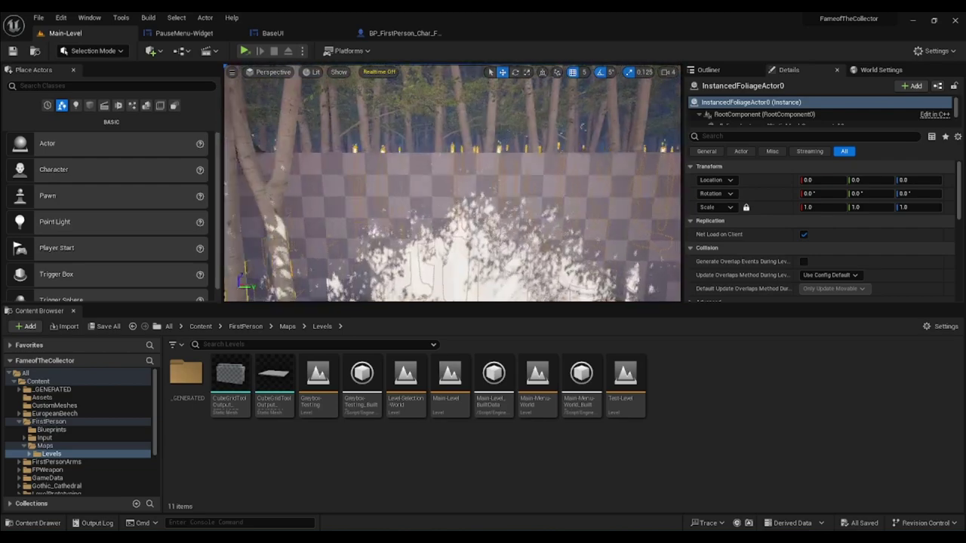
left_click(463, 223)
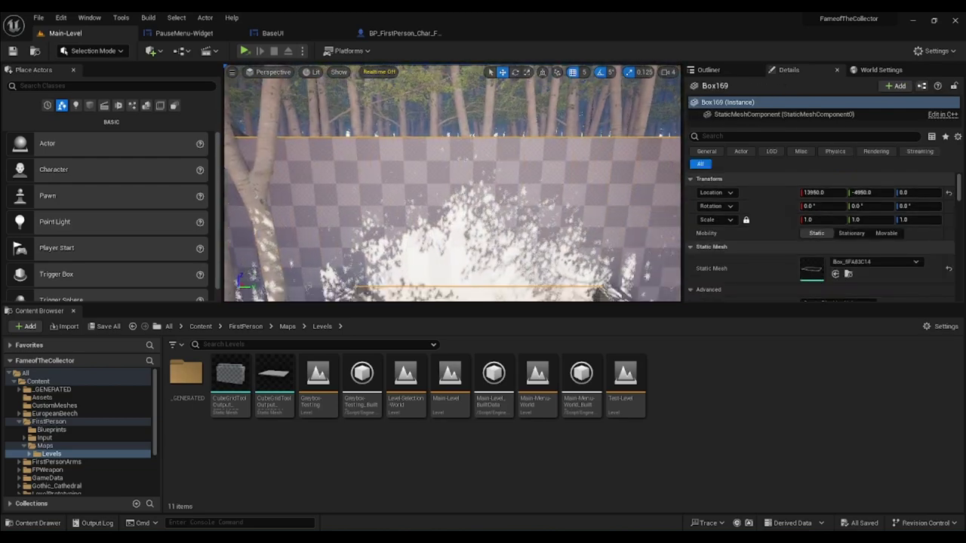
right_click_drag(464, 223, 452, 196)
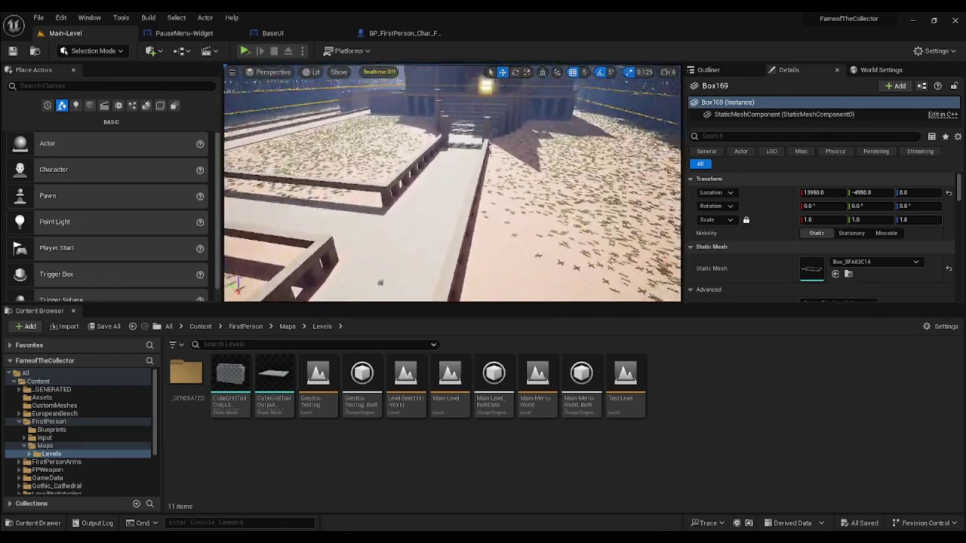
right_click_drag(452, 196, 453, 193)
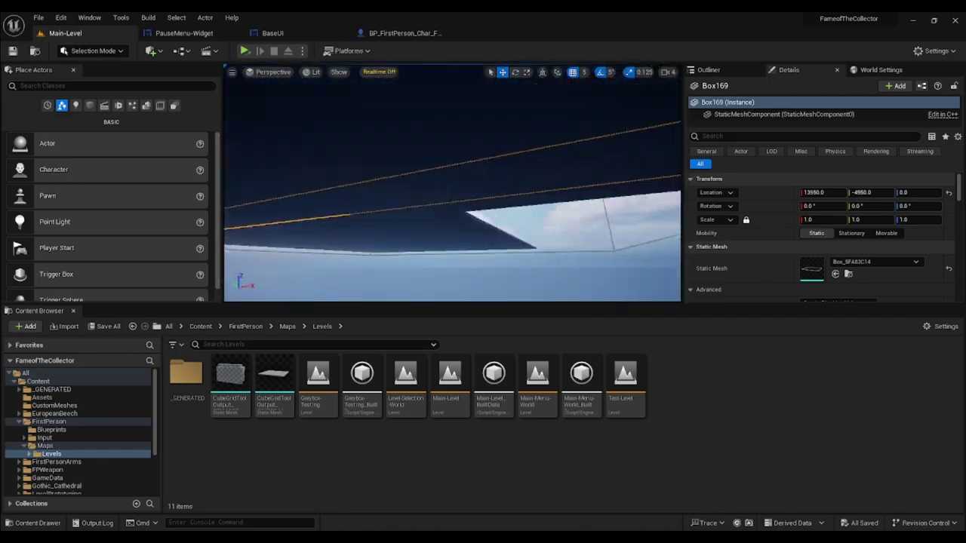
mouse_move(453, 185)
right_mouse_down()
mouse_move(453, 199)
mouse_move(483, 202)
mouse_move(453, 211)
right_mouse_up()
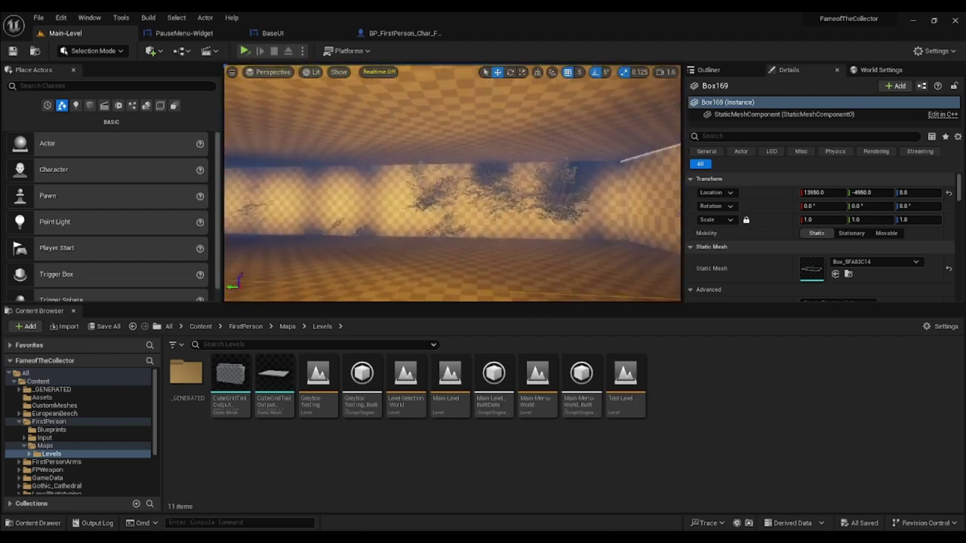
left_click(472, 194)
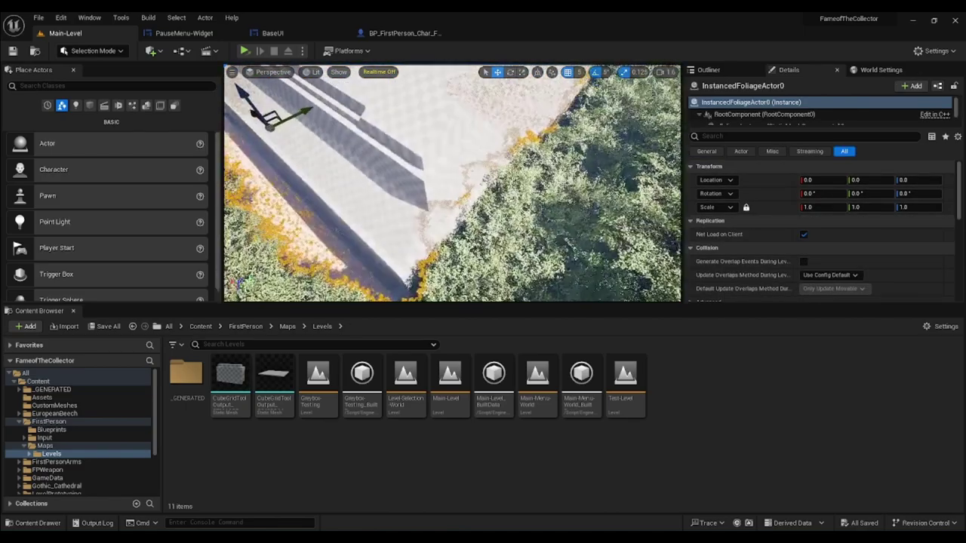
right_click_drag(453, 181, 453, 181)
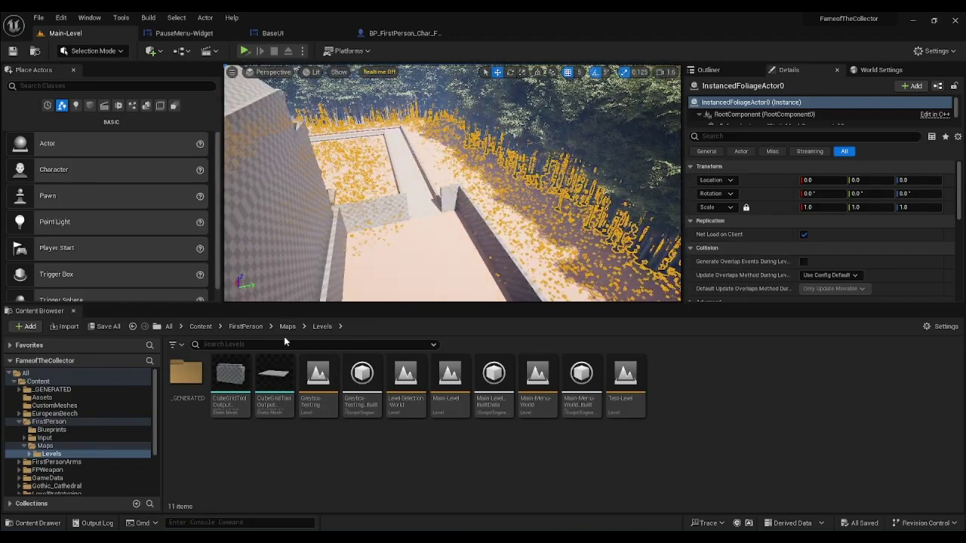
- Open the Level-Selection-UI widget from Content > UI > Menus
left_click(288, 326)
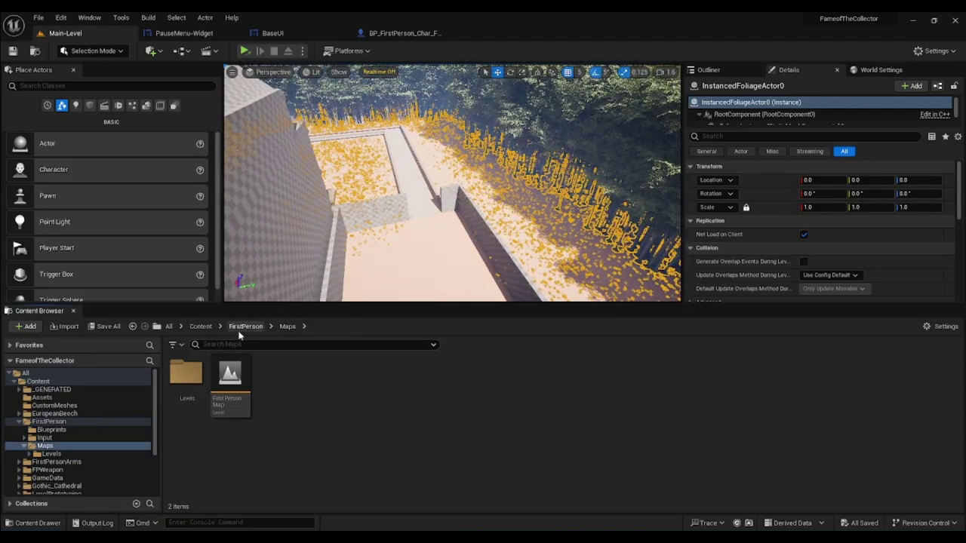
scroll(89, 453, "down", 3)
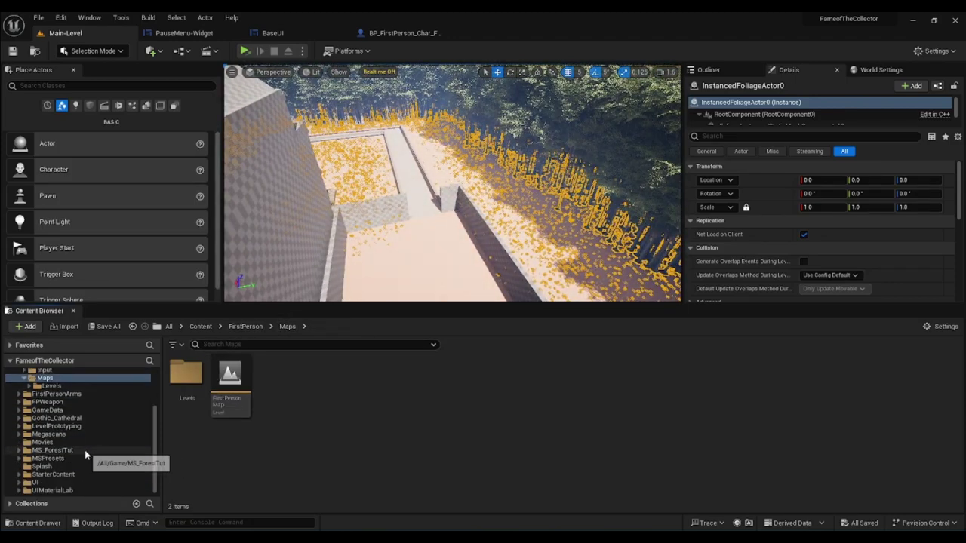
left_click(42, 484)
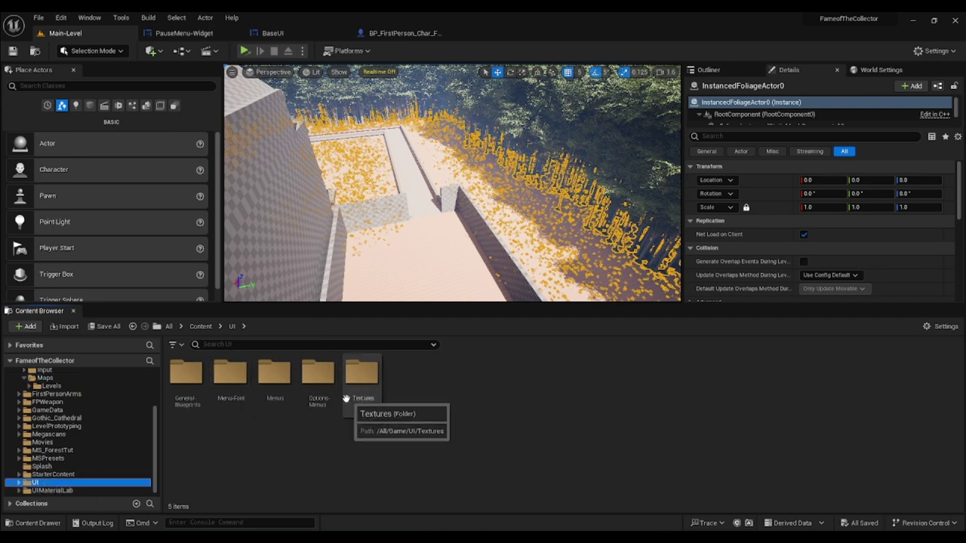
double_click(272, 381)
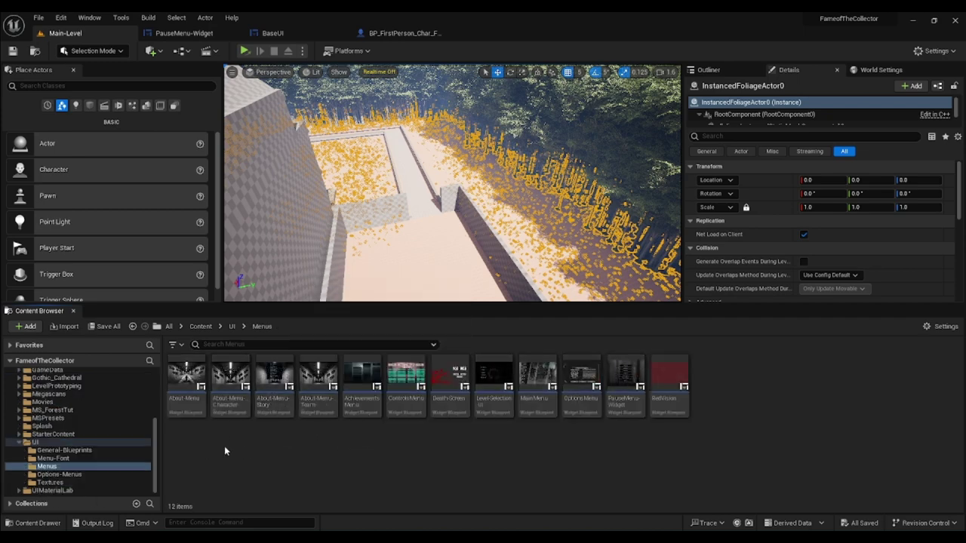
double_click(489, 396)
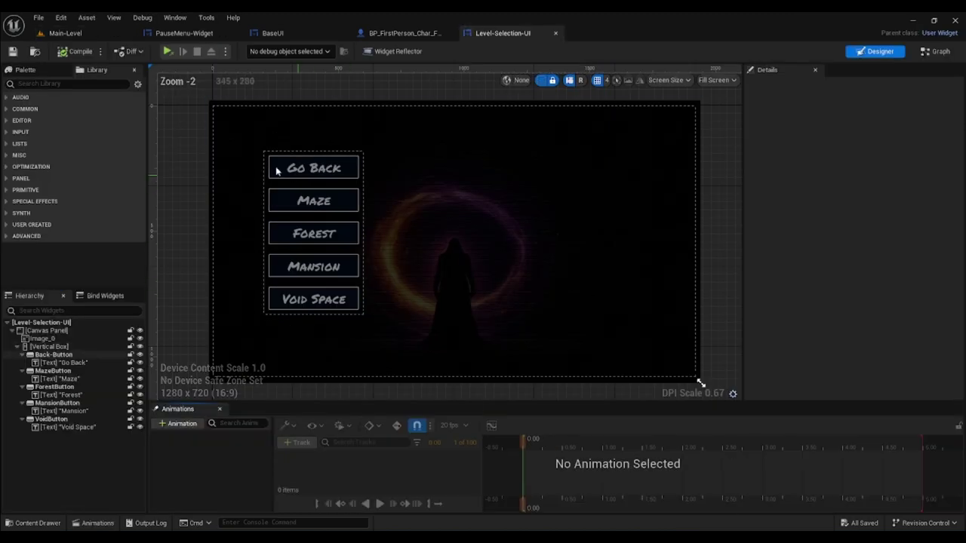
- Bring up the BaseUI widget and zoom and pan its Designer canvas around the progress bars
left_click(182, 33)
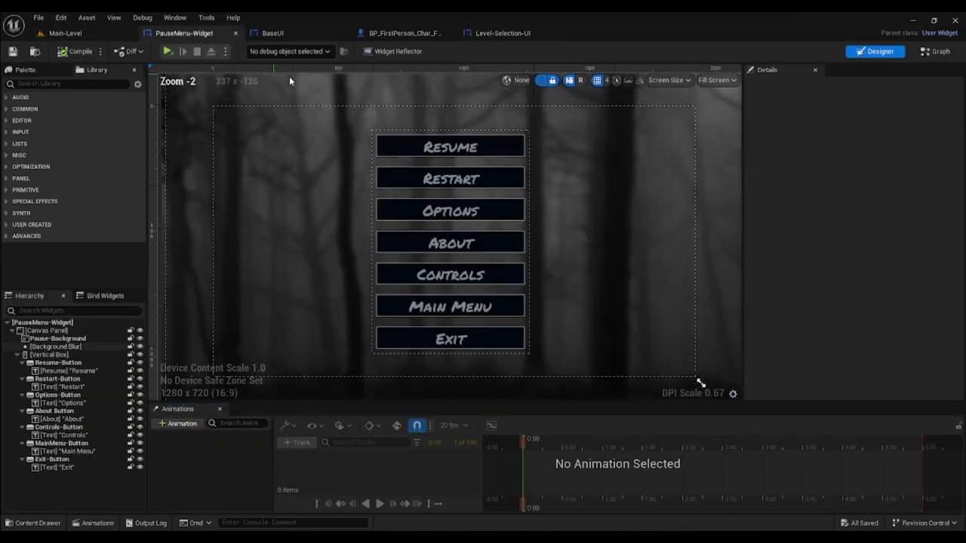
left_click_drag(272, 33, 355, 35)
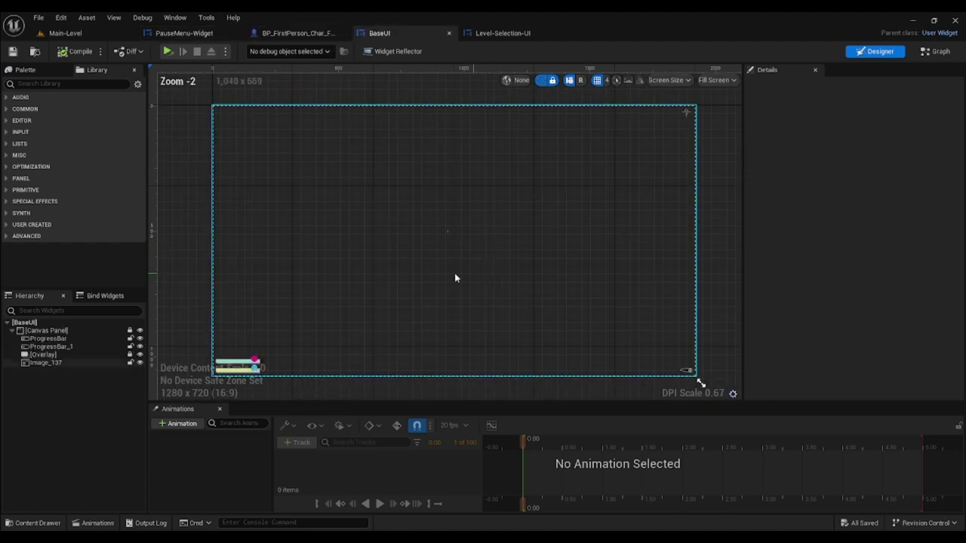
scroll(259, 360, "up", 2)
scroll(260, 360, "up", 3)
scroll(390, 272, "up", 2)
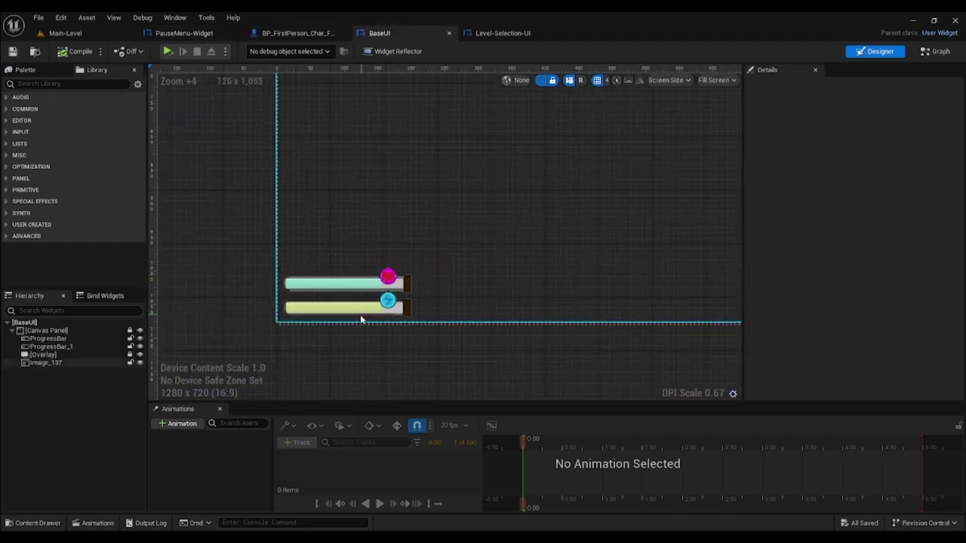
scroll(341, 308, "up", 3)
scroll(342, 309, "up", 1)
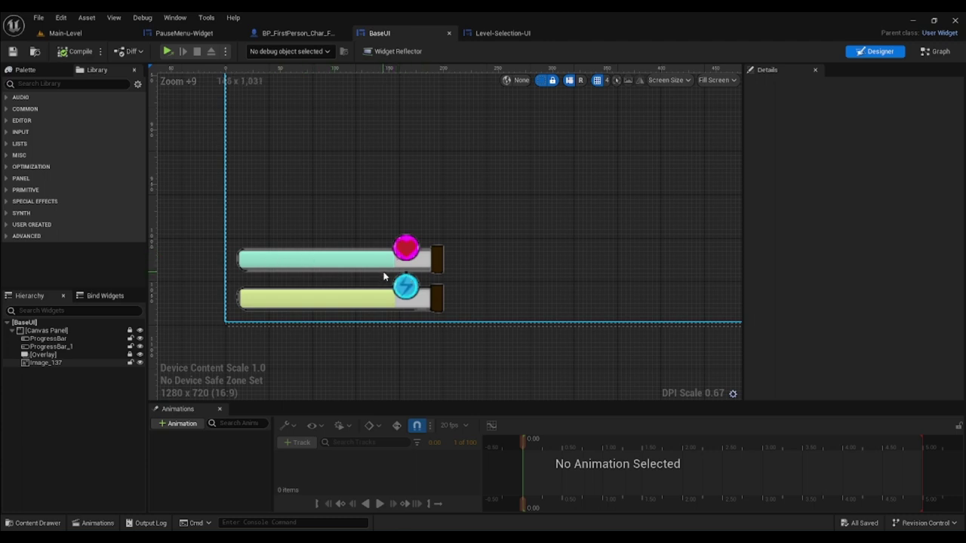
scroll(383, 277, "down", 5)
scroll(448, 235, "down", 2)
mouse_move(448, 235)
right_mouse_down()
mouse_move(403, 194)
mouse_move(710, 180)
mouse_move(227, 207)
mouse_move(334, 212)
right_mouse_up()
scroll(431, 286, "up", 4)
scroll(455, 309, "up", 3)
scroll(520, 339, "down", 1)
scroll(491, 326, "down", 7)
scroll(452, 279, "down", 5)
right_click_drag(388, 155, 441, 298)
scroll(513, 228, "up", 4)
scroll(459, 300, "up", 2)
scroll(488, 280, "up", 4)
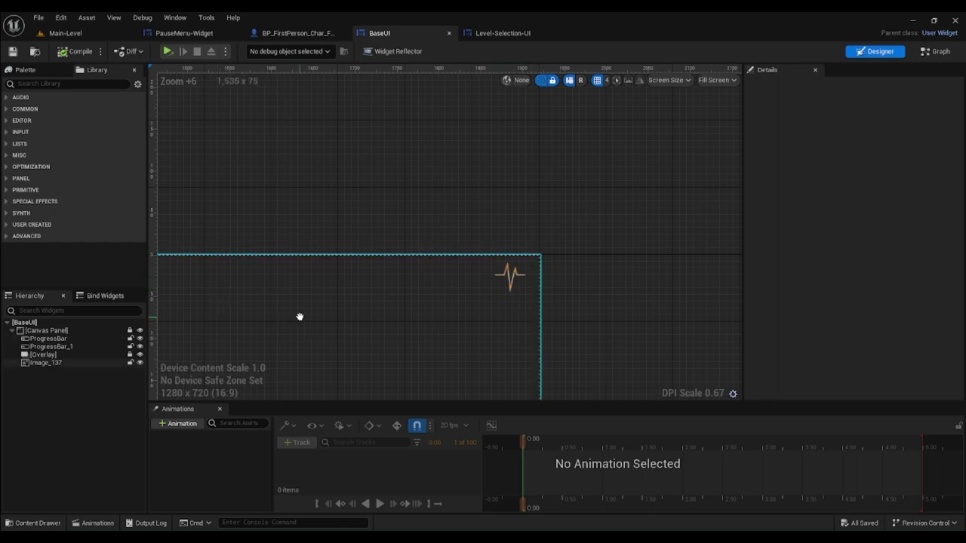
scroll(733, 300, "down", 1)
scroll(360, 304, "down", 3)
scroll(362, 321, "down", 2)
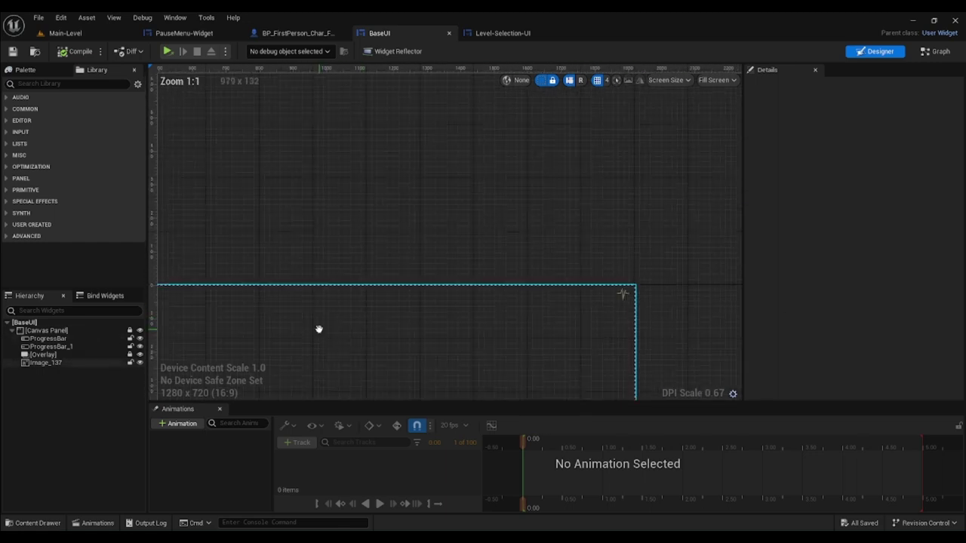
mouse_move(319, 330)
right_mouse_down()
mouse_move(508, 170)
mouse_move(465, 153)
right_mouse_up()
scroll(461, 219, "up", 1)
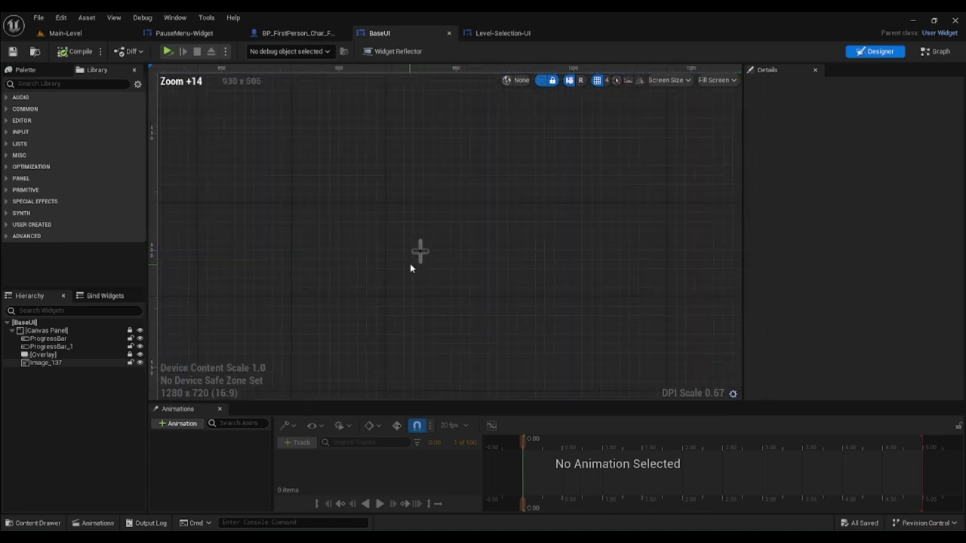
scroll(414, 261, "down", 20)
scroll(397, 266, "up", 4)
scroll(397, 267, "up", 2)
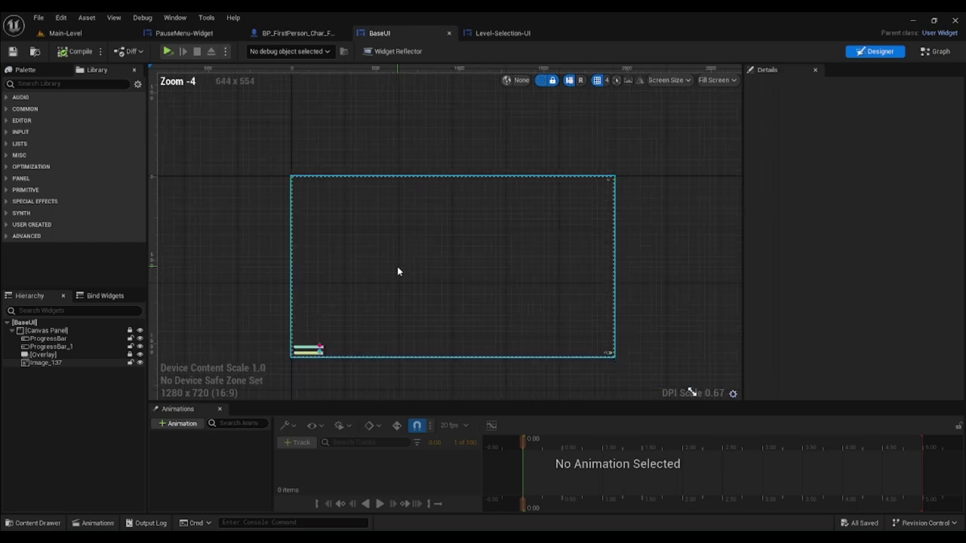
- Zoom and pan around the BP_FirstPerson Event Graph, then return to the Main-Level editor
left_click(498, 33)
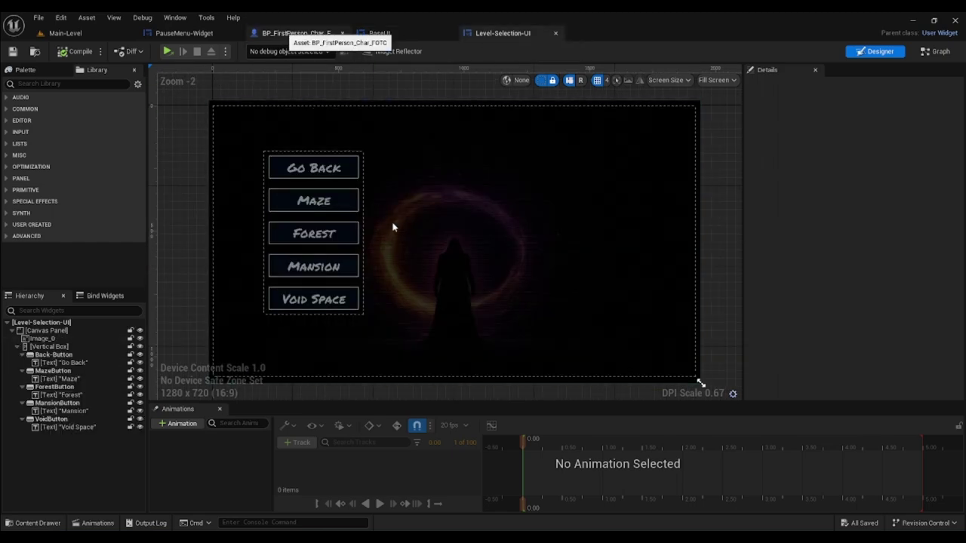
left_click(294, 34)
scroll(406, 373, "down", 2)
scroll(392, 332, "up", 2)
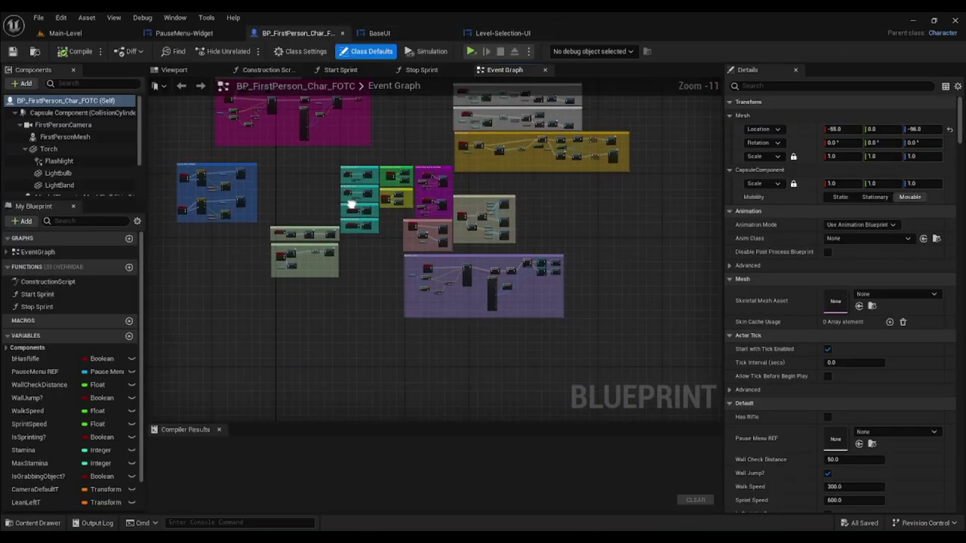
scroll(385, 309, "up", 1)
scroll(381, 295, "up", 2)
scroll(381, 294, "up", 2)
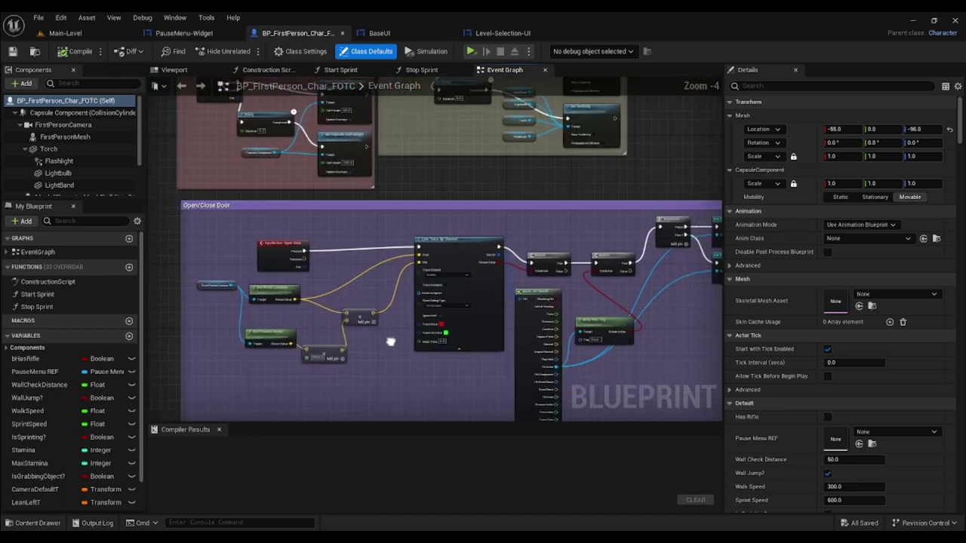
right_click_drag(362, 328, 453, 327)
scroll(350, 175, "down", 2)
scroll(350, 175, "down", 2)
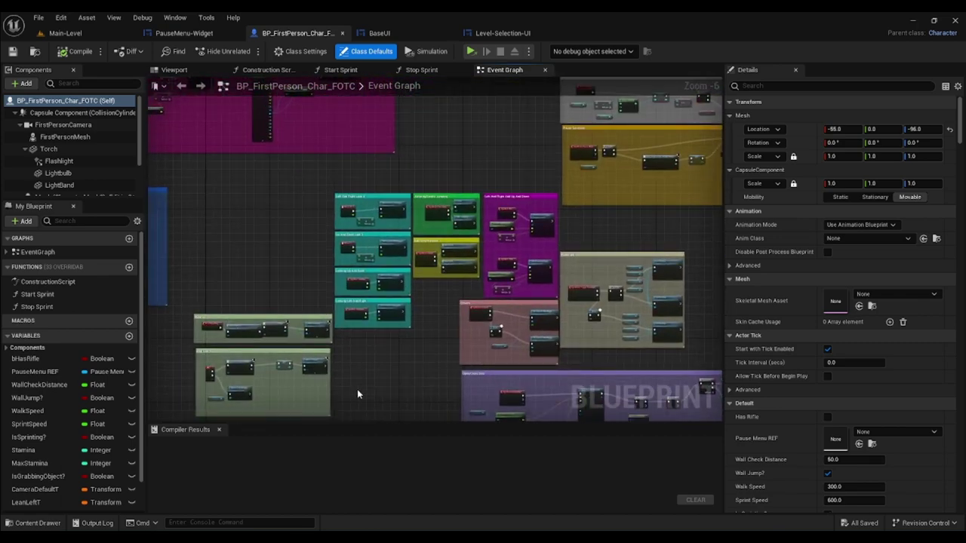
scroll(622, 372, "up", 2)
left_click(86, 34)
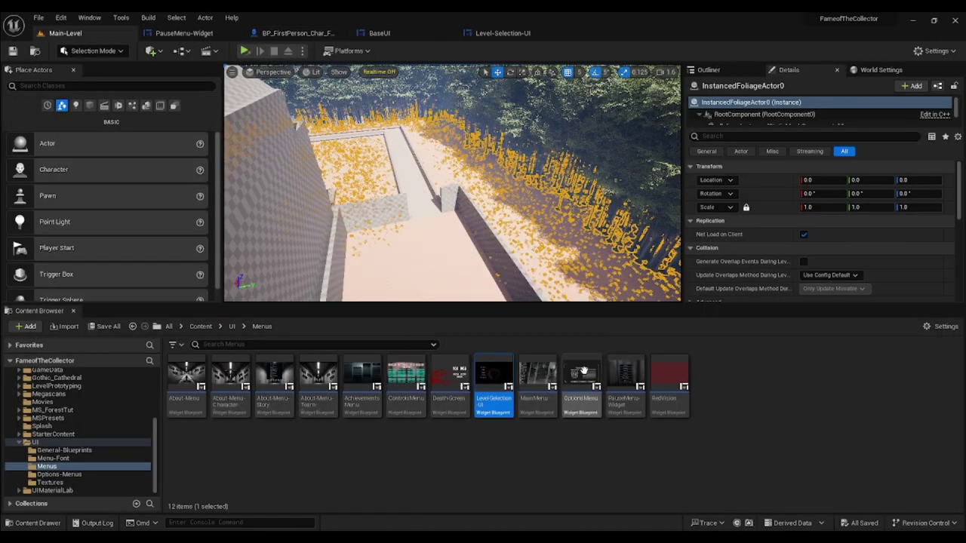
- Open OptionsMenu and select all nine buttons, from Screen Resolution through Controls
double_click(583, 399)
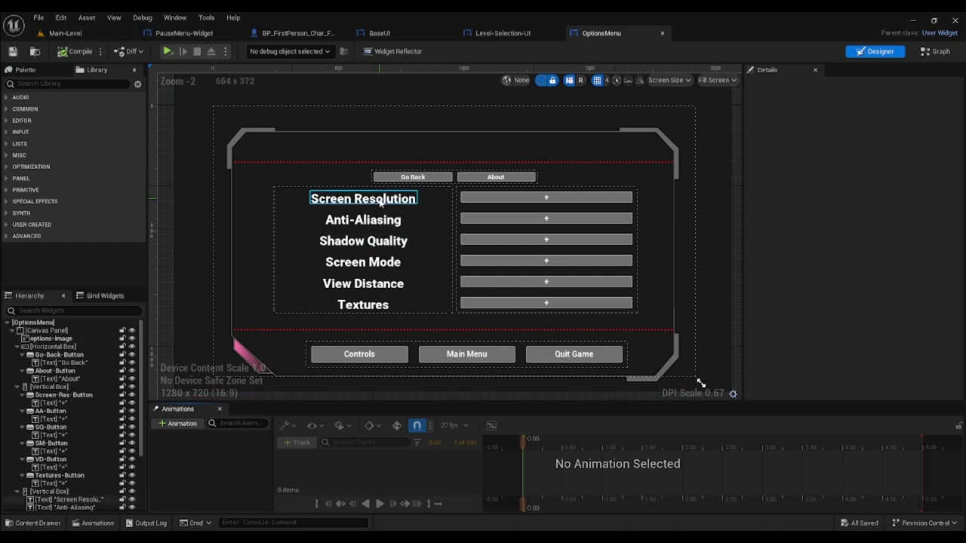
left_click(510, 200)
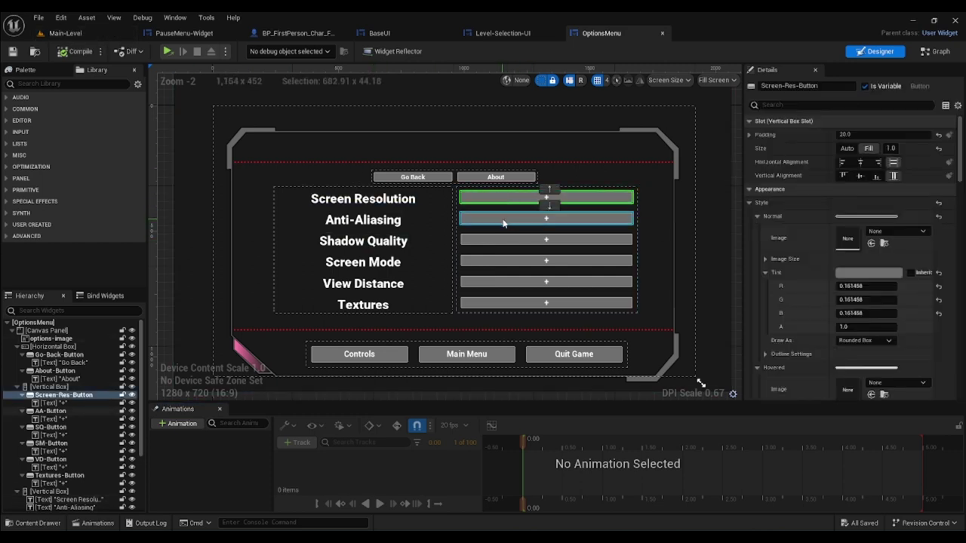
left_click(503, 220, "ctrl")
left_click(503, 240, "ctrl")
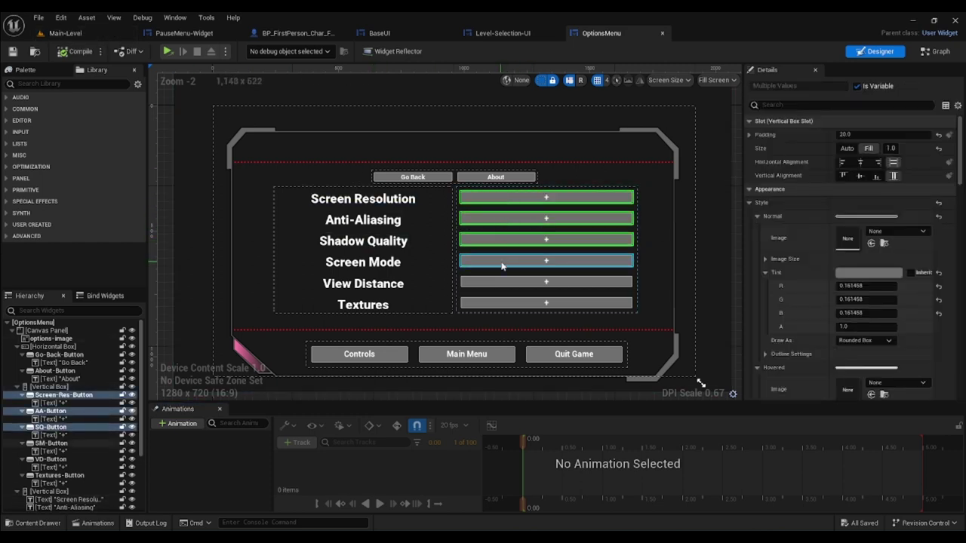
left_click(502, 262, "ctrl")
left_click(504, 283, "ctrl")
left_click(504, 303, "ctrl")
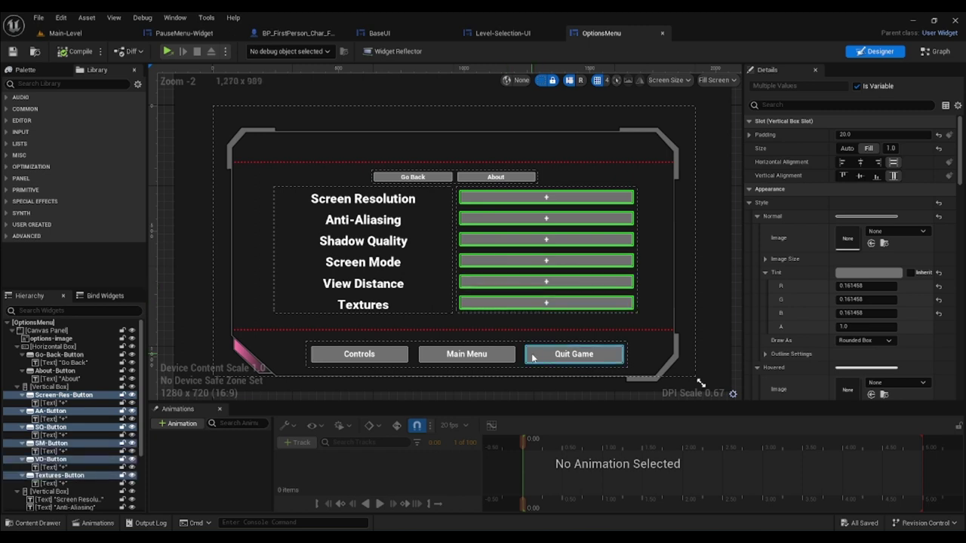
left_click(532, 357, "ctrl")
left_click(463, 364, "ctrl")
left_click(390, 362, "ctrl")
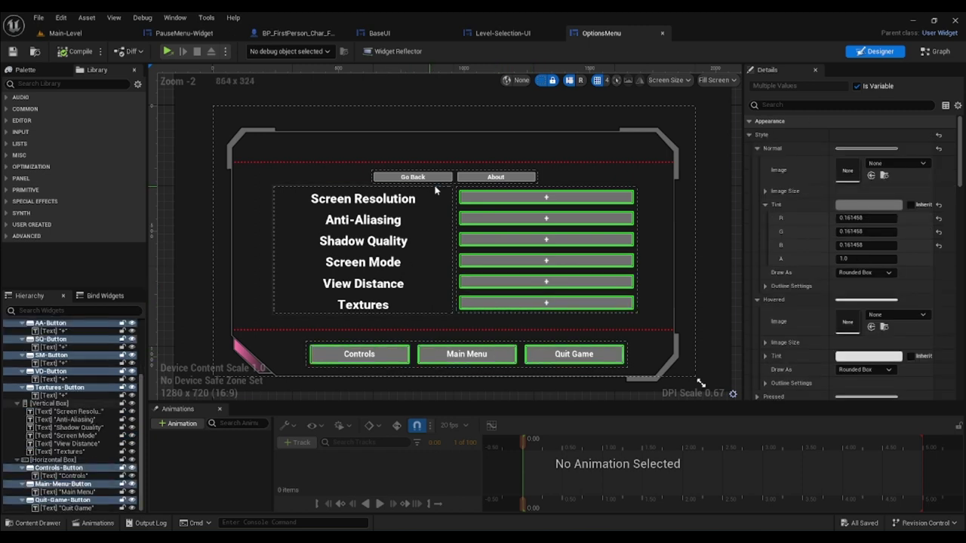
- Set the selected buttons' Normal tint to the saved dark blue colour
left_click(847, 204)
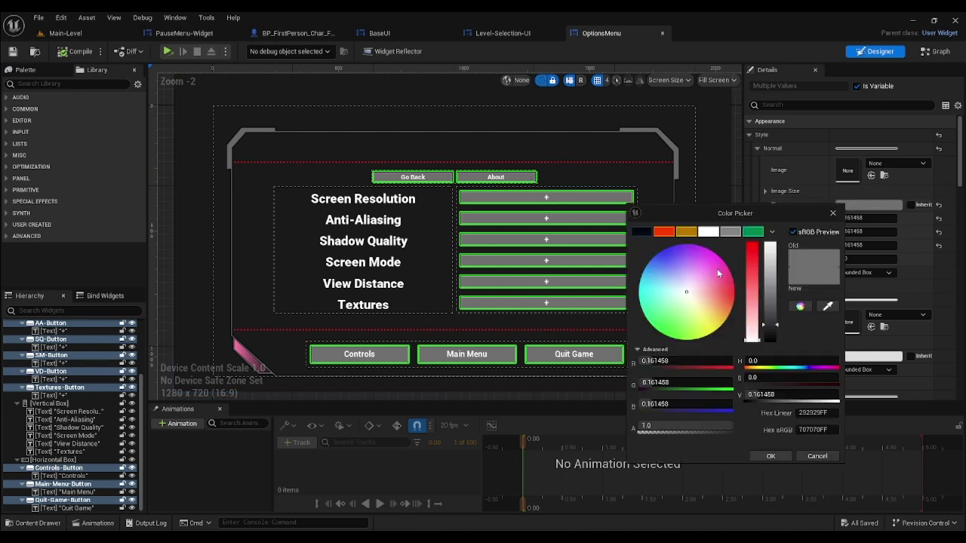
left_click(642, 232)
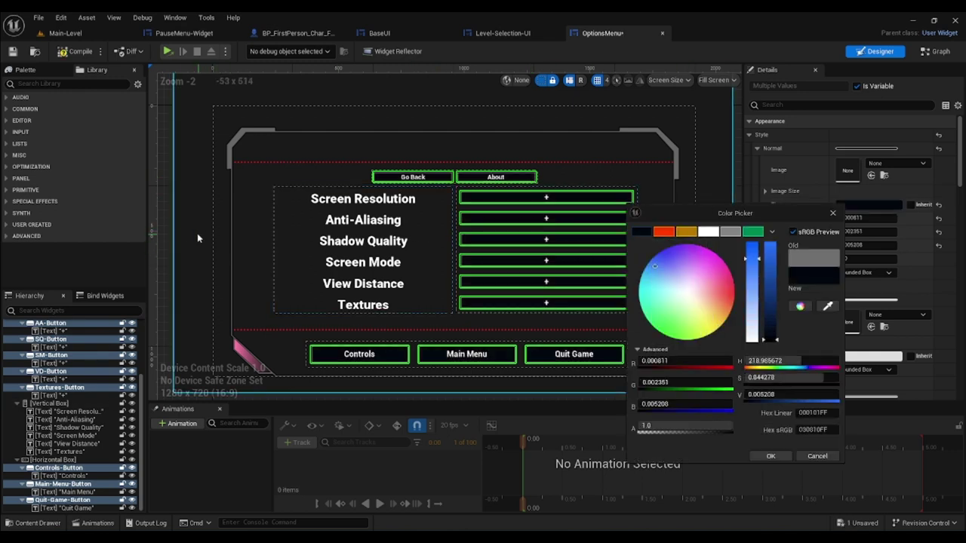
left_click(163, 176)
scroll(479, 345, "down", 1)
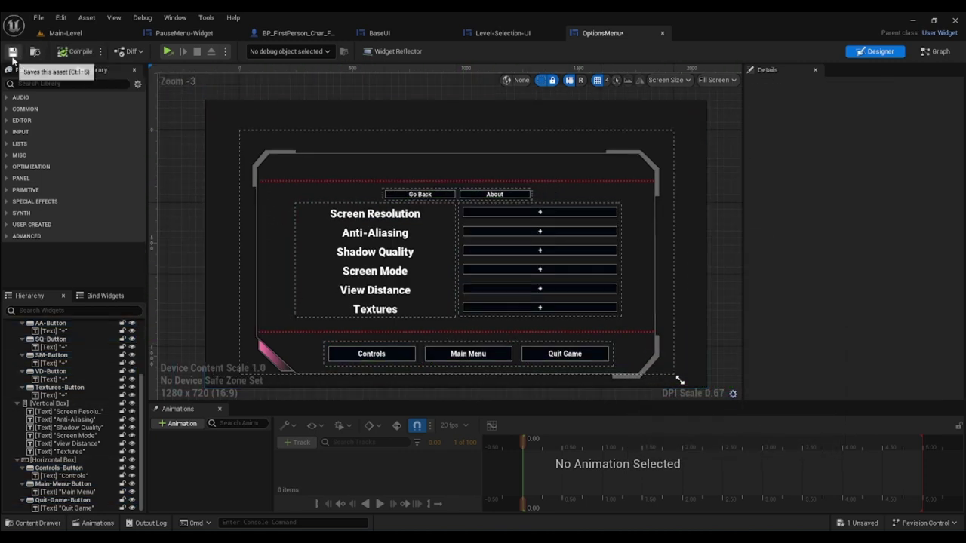
- Open the MainMenu and AchievementsMenu widget blueprints from the Menus folder
left_click(62, 33)
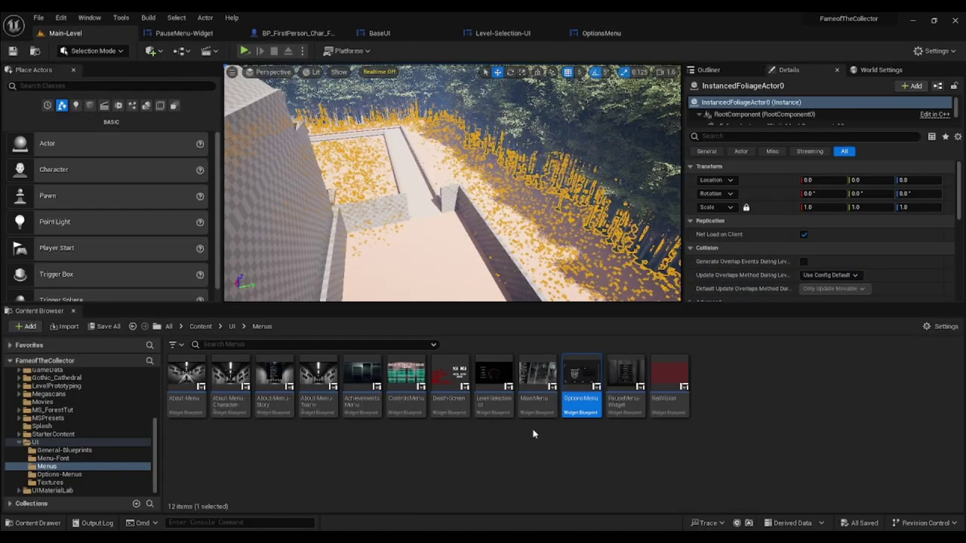
left_click(536, 391)
double_click(536, 391)
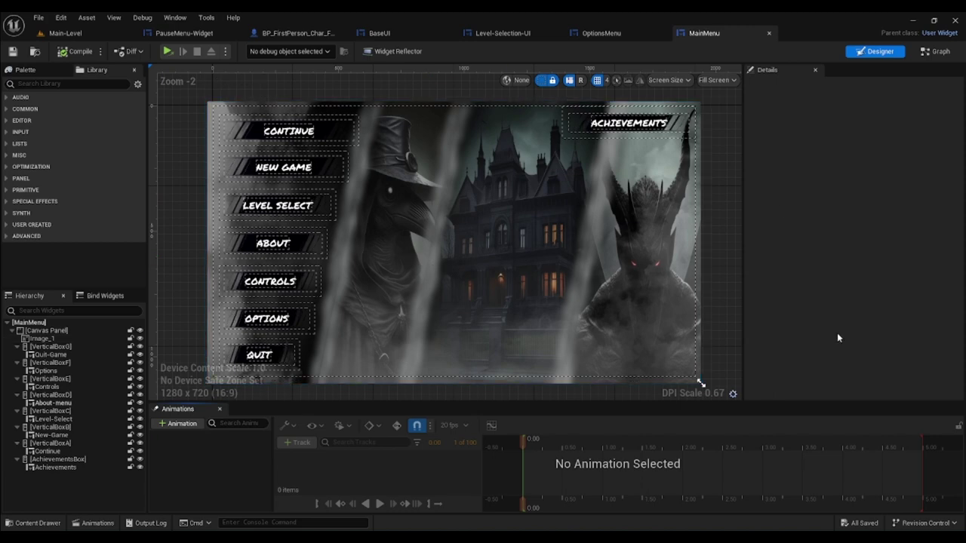
left_click(68, 33)
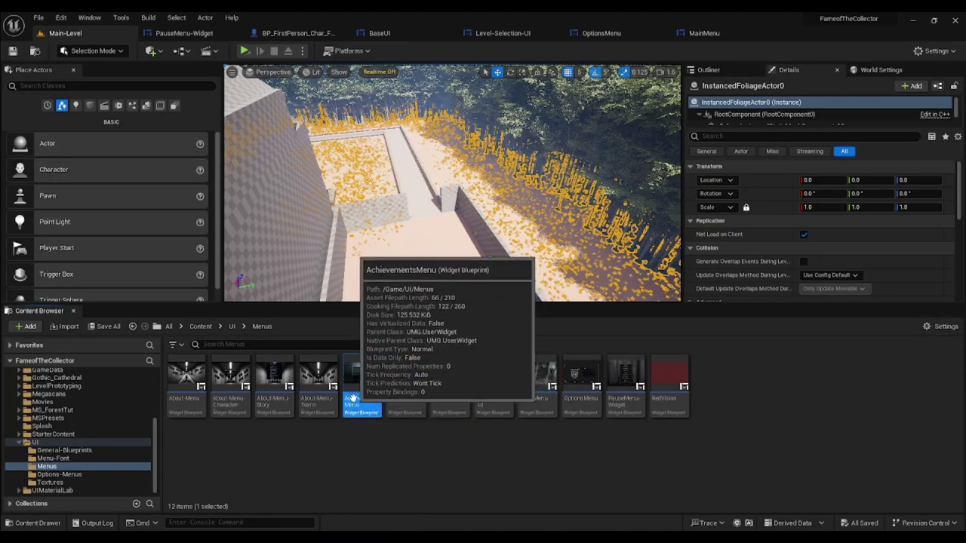
double_click(362, 381)
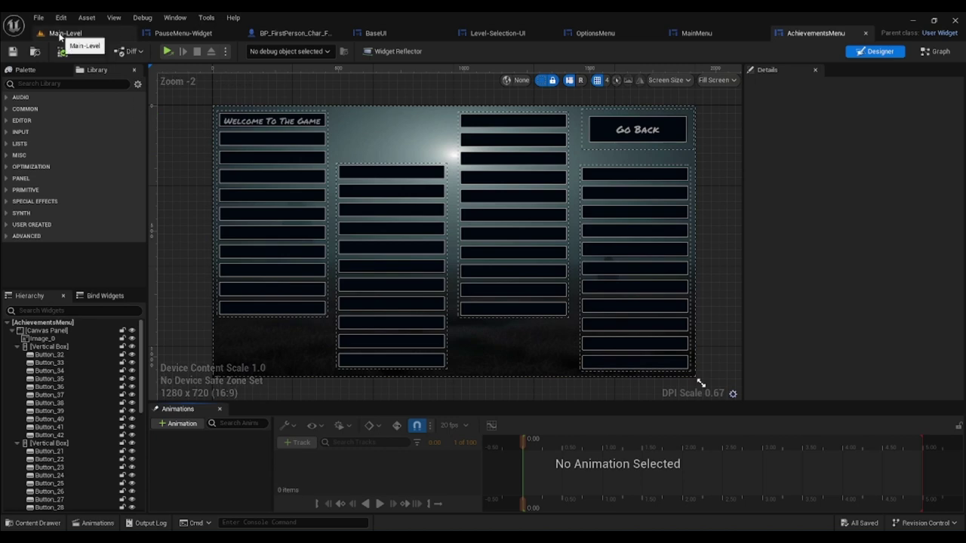
left_click(61, 37)
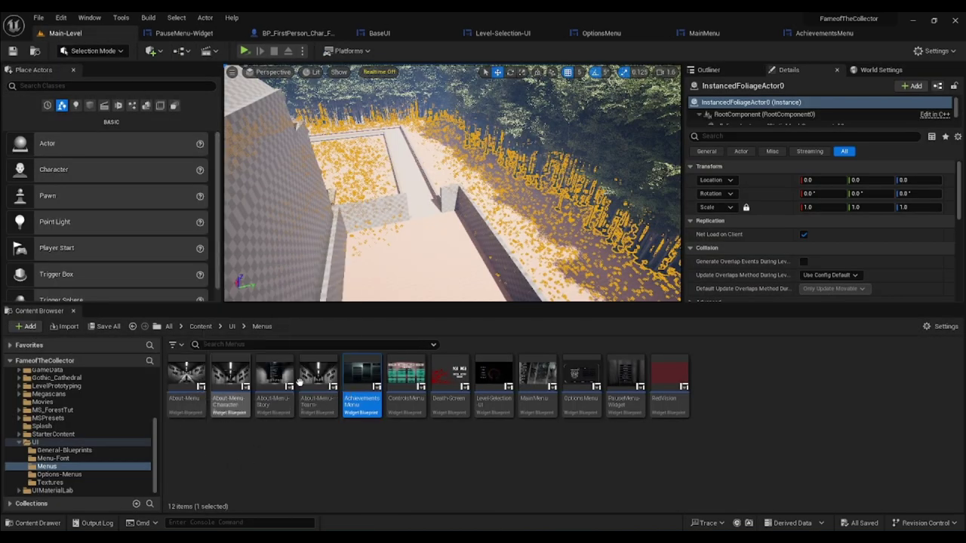
- Open the six OP sub-menu widgets in UI > Options-Menus, from Anti-Aliasing to View-Distance
left_click(232, 327)
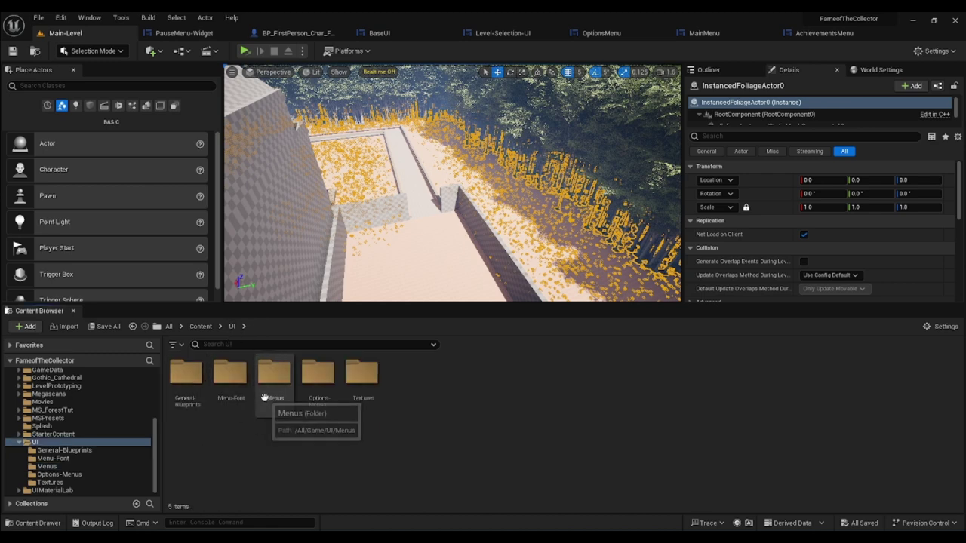
double_click(319, 385)
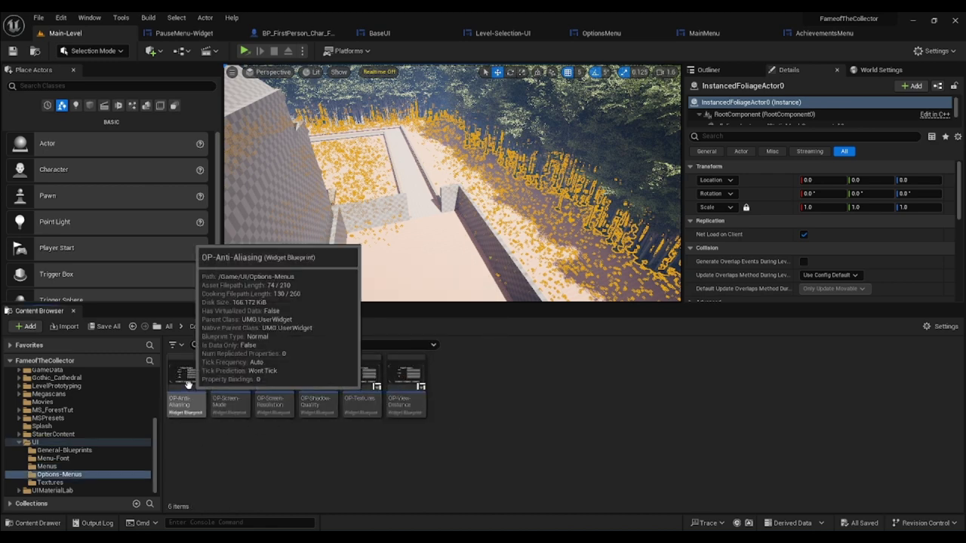
double_click(188, 385)
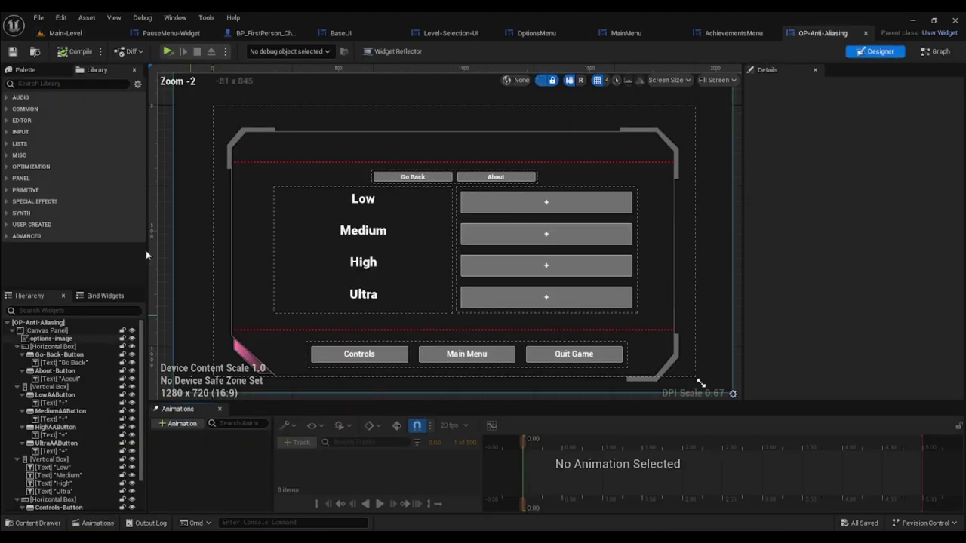
left_click(65, 33)
double_click(244, 386)
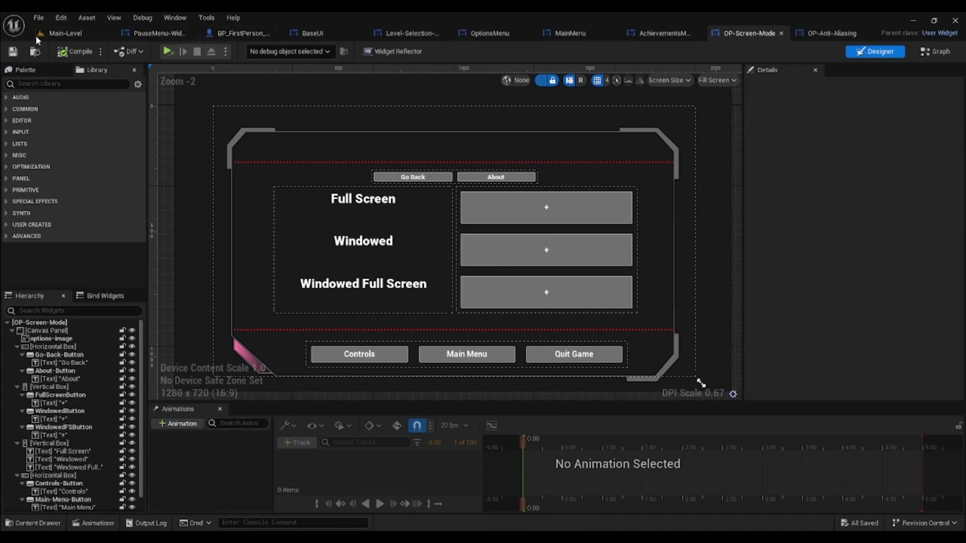
left_click(38, 34)
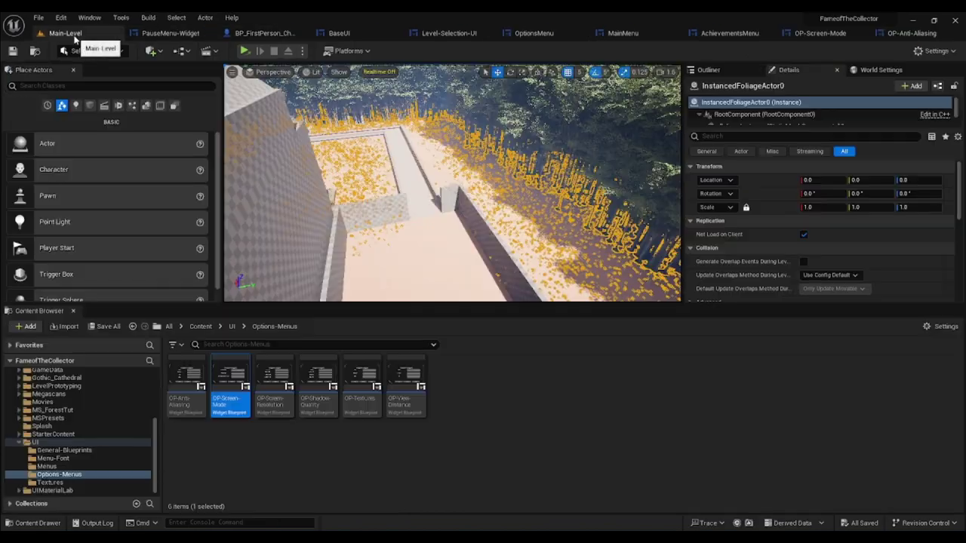
double_click(272, 383)
left_click(65, 33)
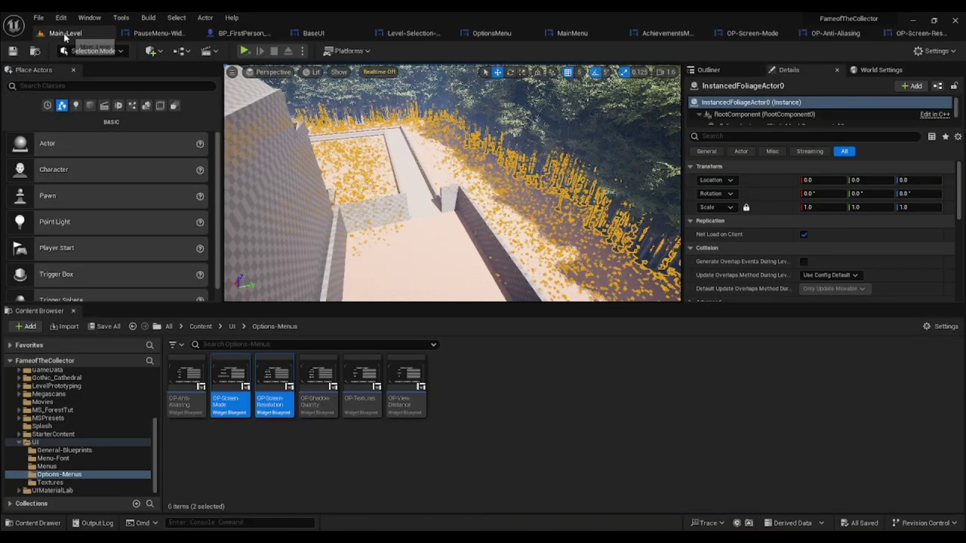
double_click(321, 377)
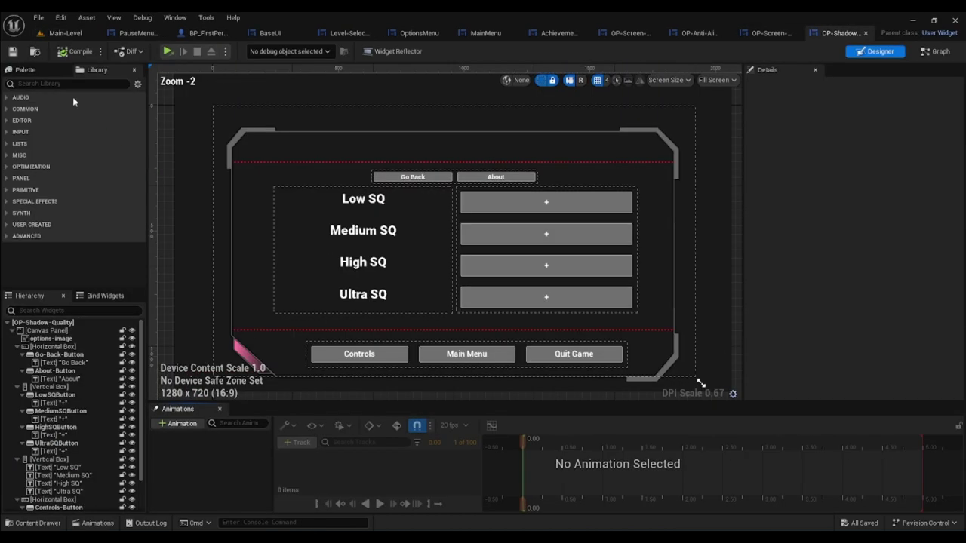
left_click(60, 34)
left_click(357, 468)
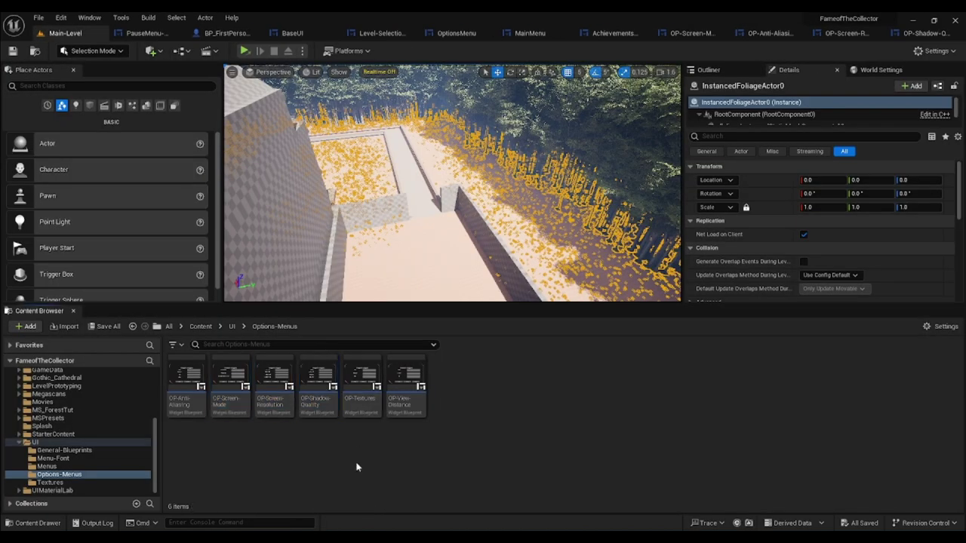
double_click(357, 386)
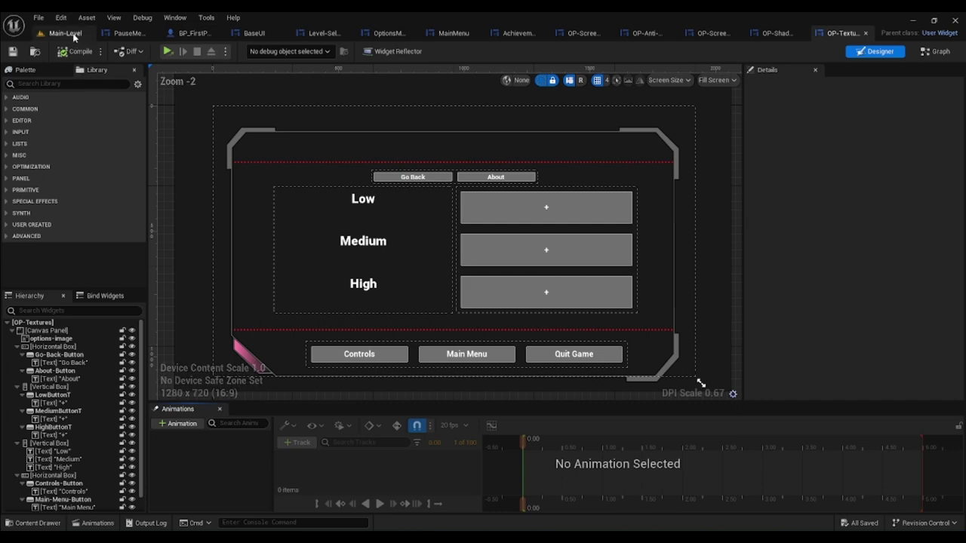
left_click(64, 34)
double_click(414, 377)
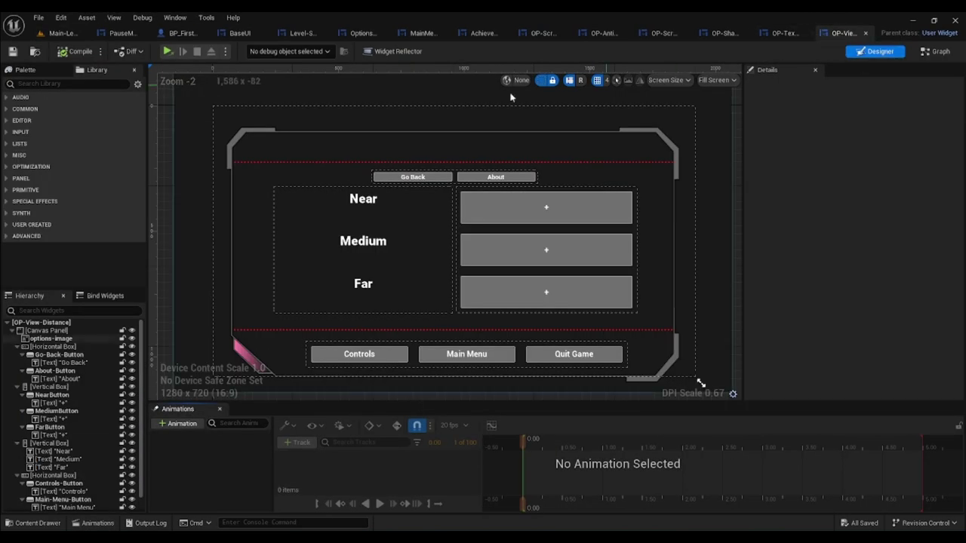
- Cycle through the OptionsMenu, MainMenu and AchievementsMenu editor tabs
left_click(362, 33)
left_click(411, 35)
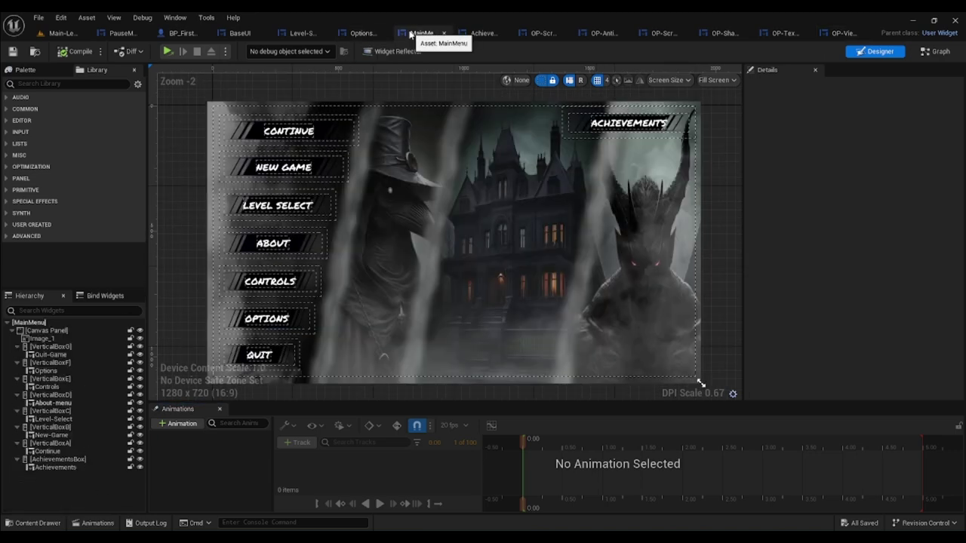
left_click(467, 34)
left_click(412, 36)
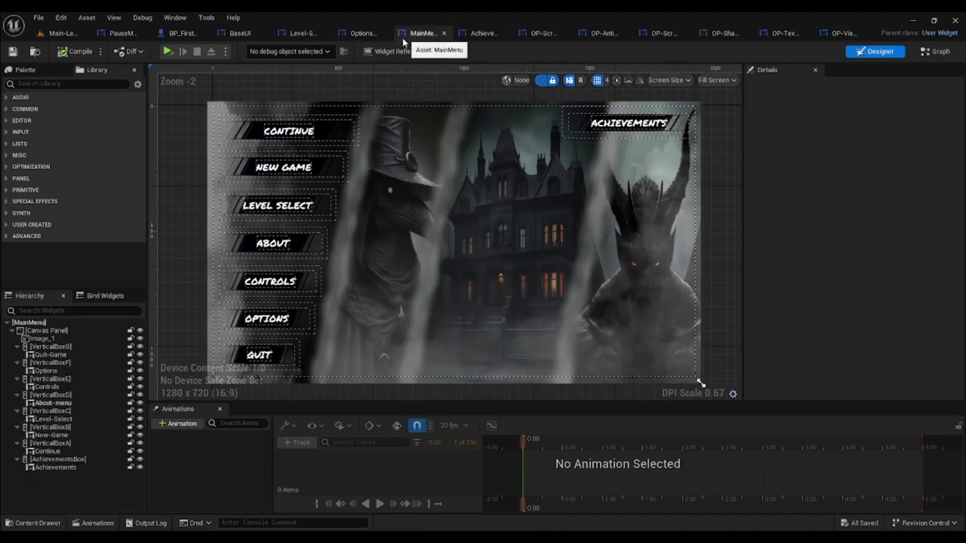
left_click(362, 33)
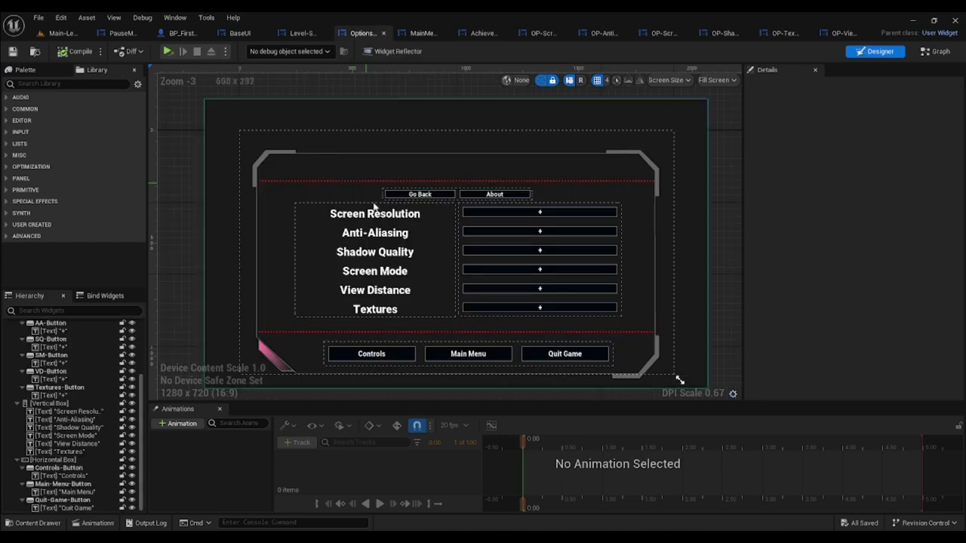
left_click(420, 33)
left_click(496, 33)
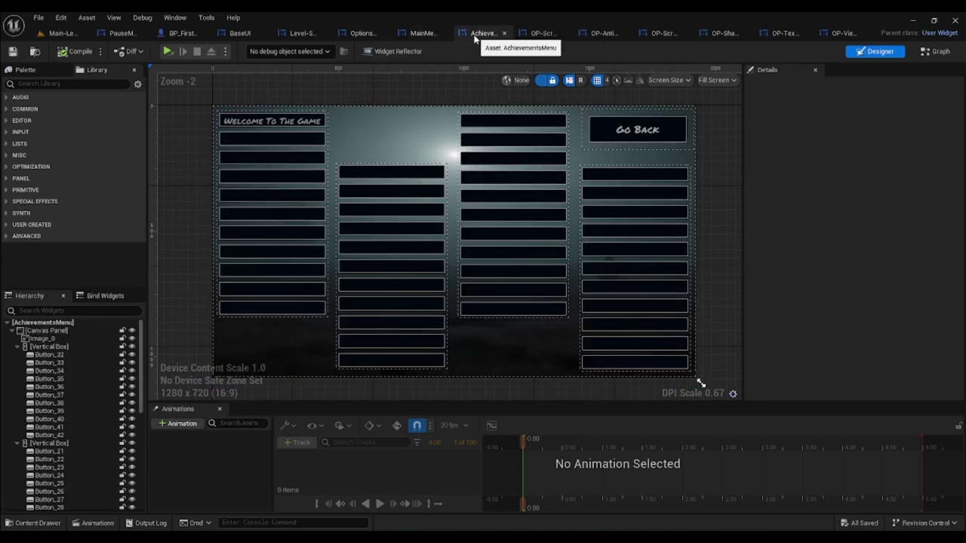
- In OP-Screen-Mode, select all seven buttons from Go Back to Controls
left_click(543, 33)
left_click(439, 177)
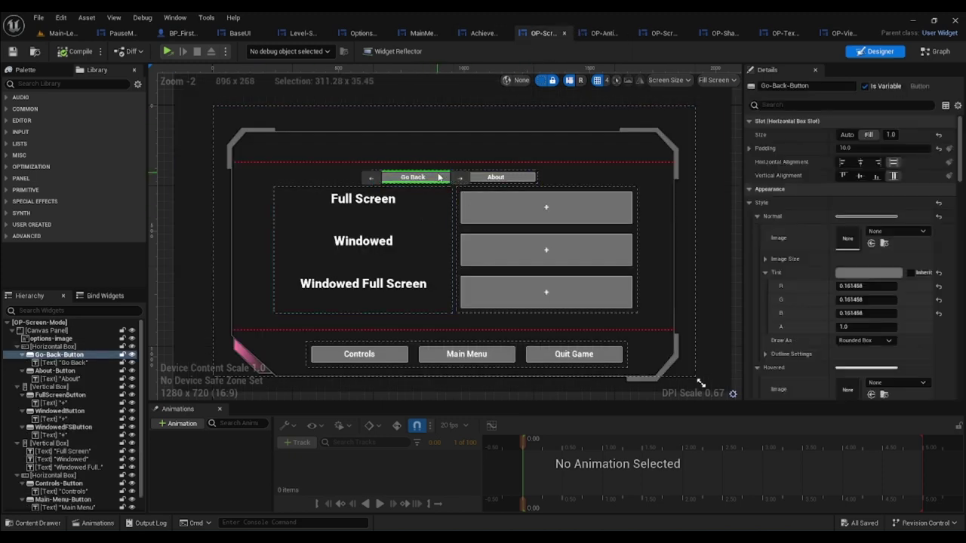
left_click(502, 177, "ctrl")
left_click(515, 211, "ctrl")
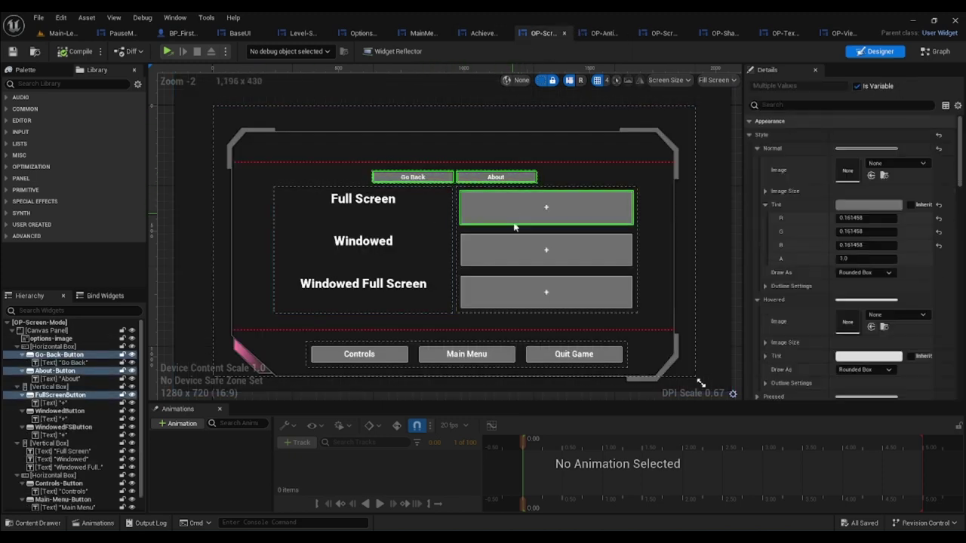
left_click(506, 256, "ctrl")
left_click(504, 302, "ctrl")
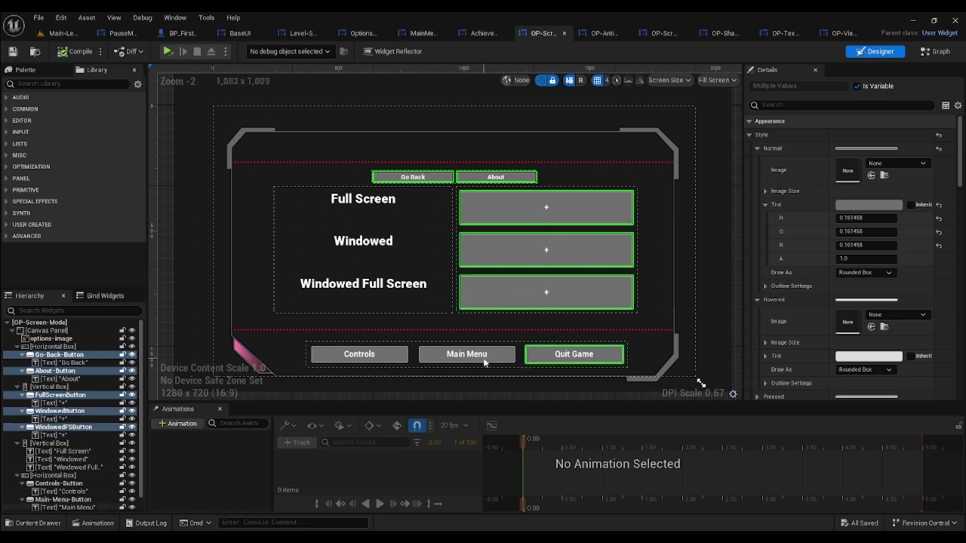
left_click(485, 360, "ctrl")
left_click(374, 356, "ctrl")
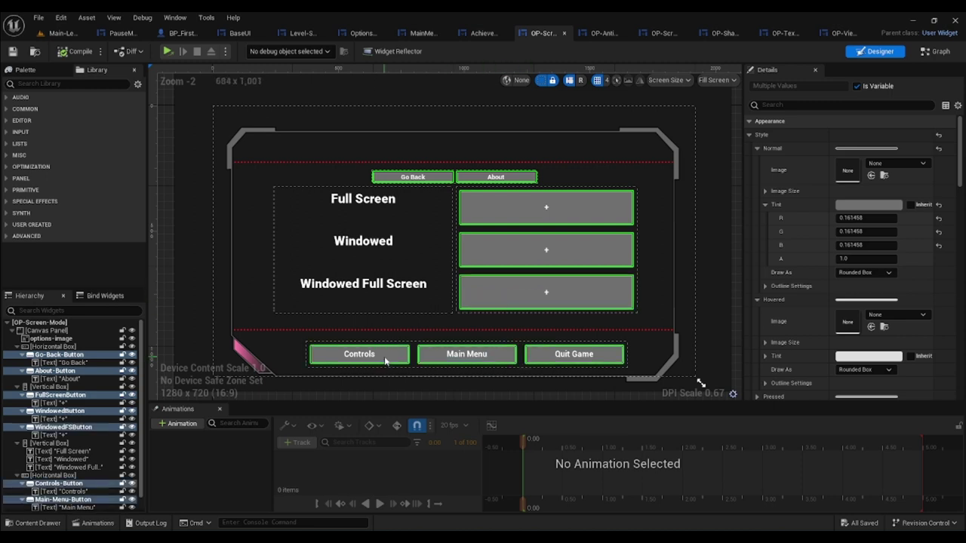
- Tint the selected buttons' Normal state with the near-black dark blue preset and save
left_click(865, 207)
left_click(650, 234)
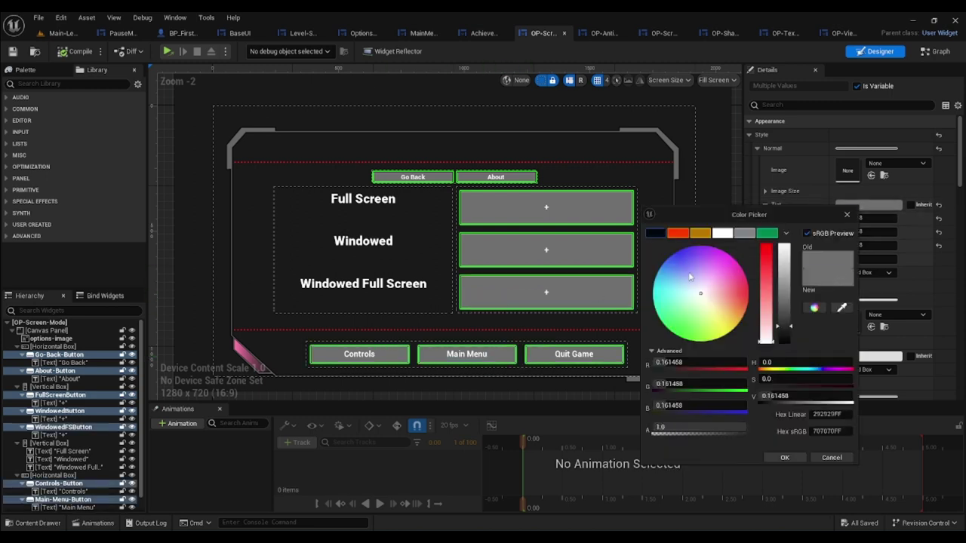
left_click(774, 462)
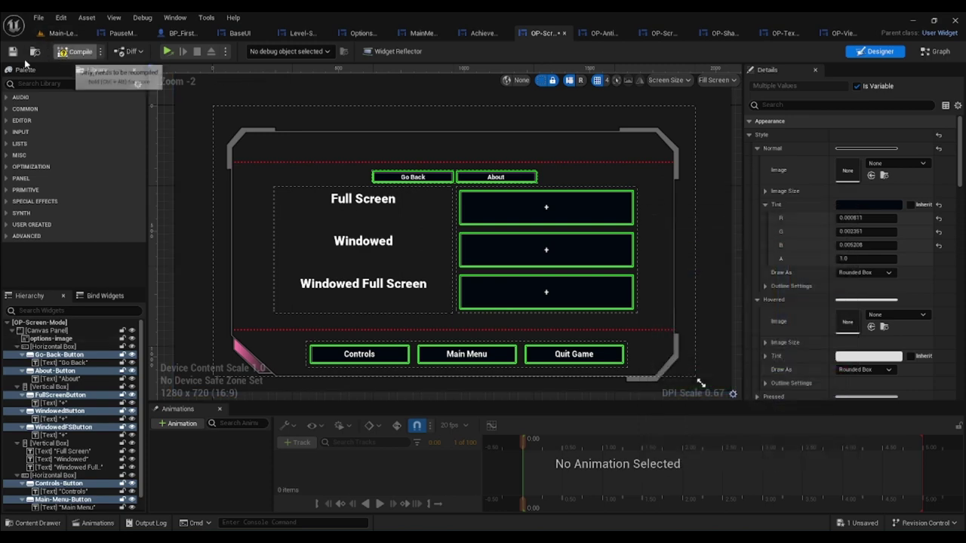
left_click(12, 53)
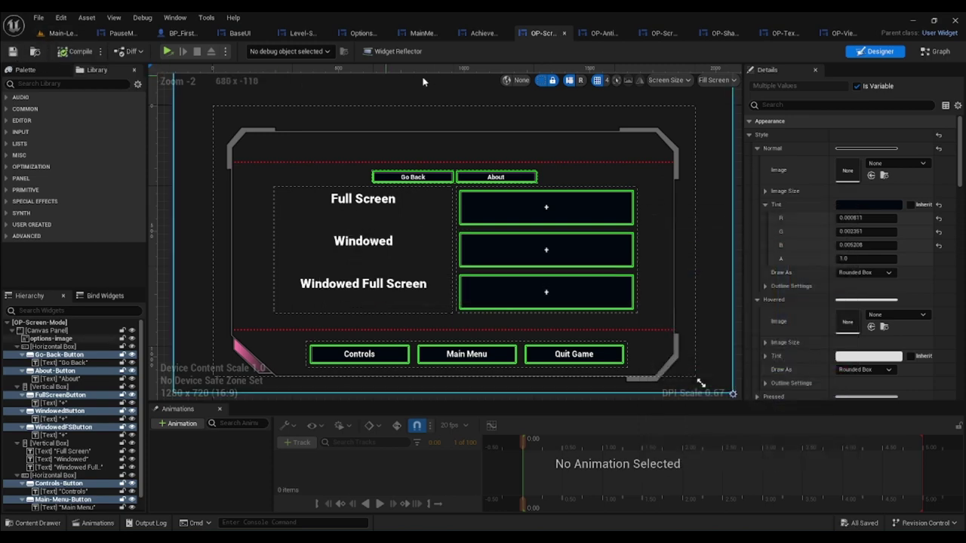
- Close the eight open widget and blueprint editor tabs, ending with PauseMenu-Widget
left_click(561, 34)
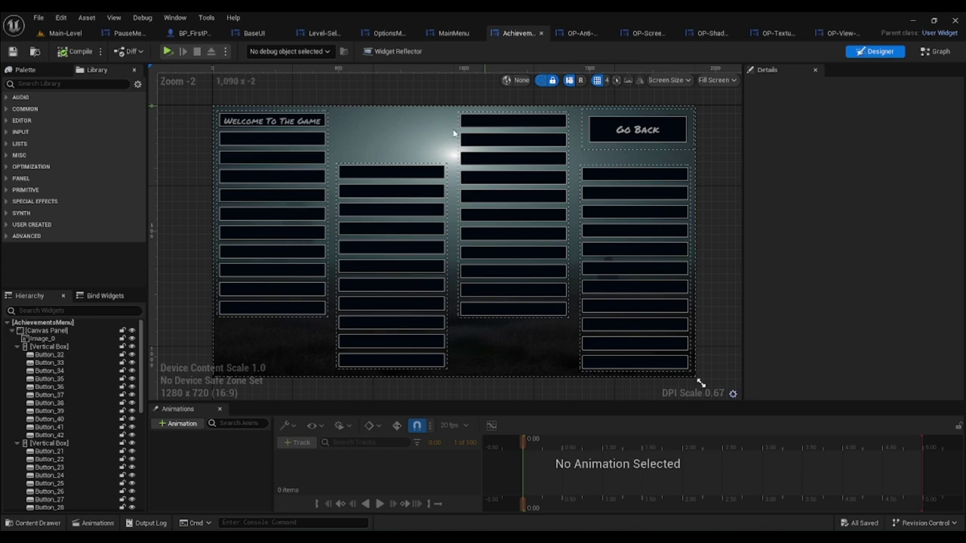
left_click(540, 33)
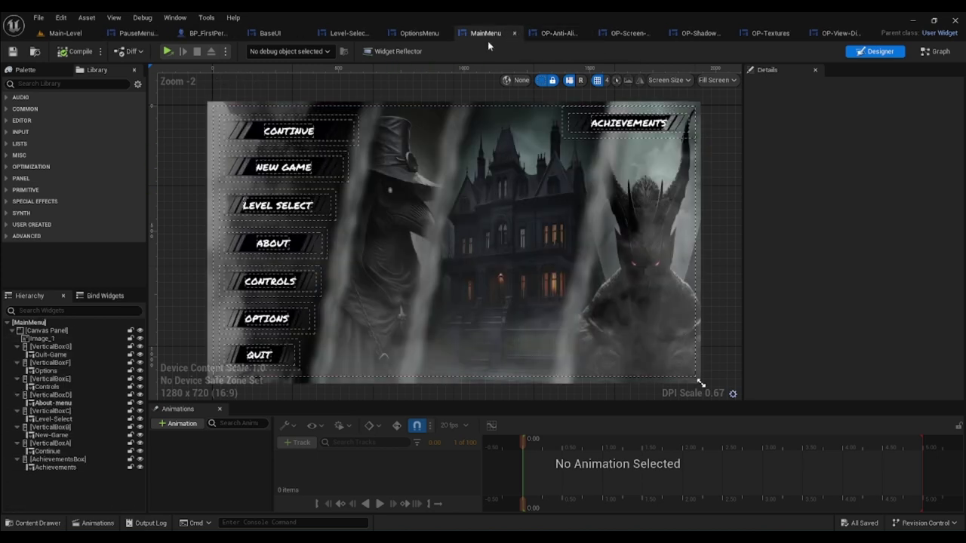
left_click(537, 34)
left_click(483, 33)
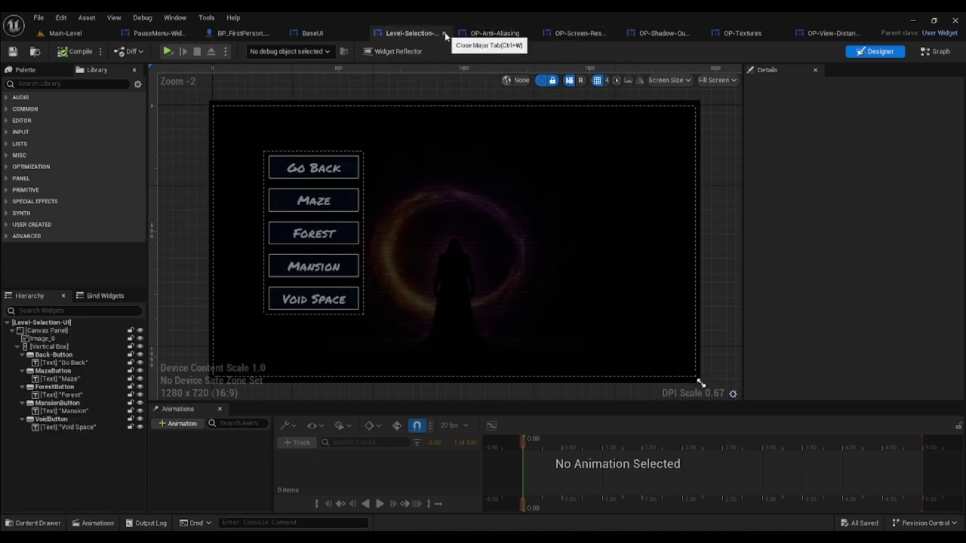
left_click(444, 34)
left_click(397, 33)
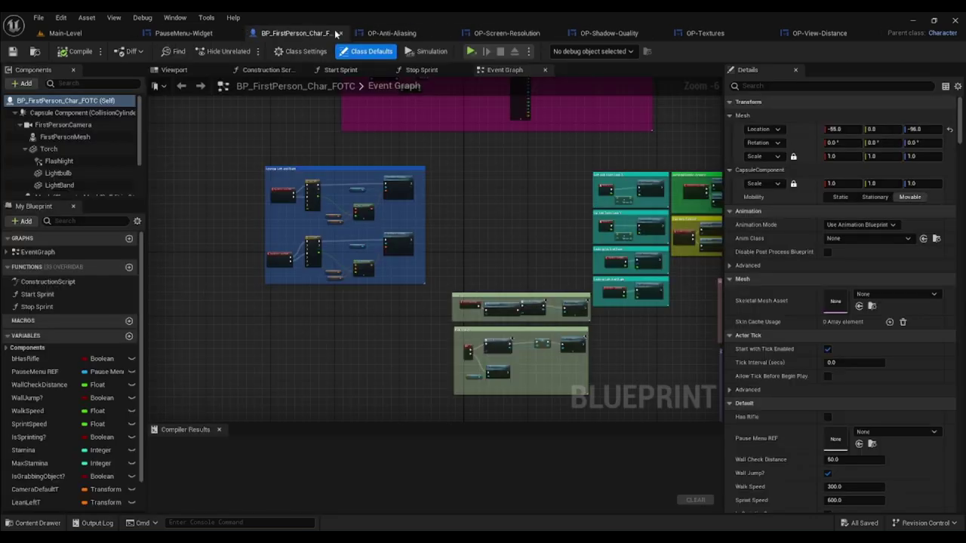
left_click(341, 33)
left_click(236, 34)
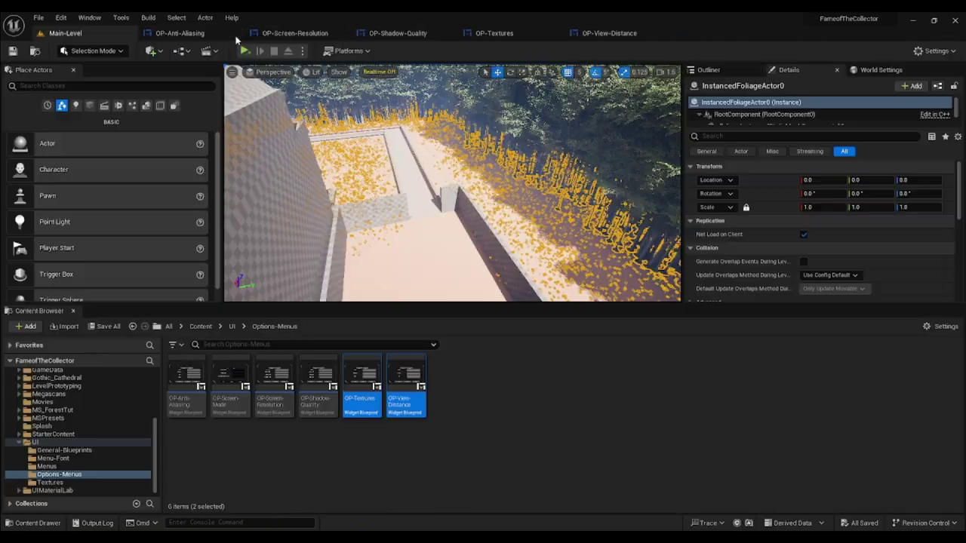
- In OP-Anti-Aliasing, select all nine buttons, from Go Back and About to Low–Ultra +, Quit Game, Main Menu and Controls
left_click(185, 34)
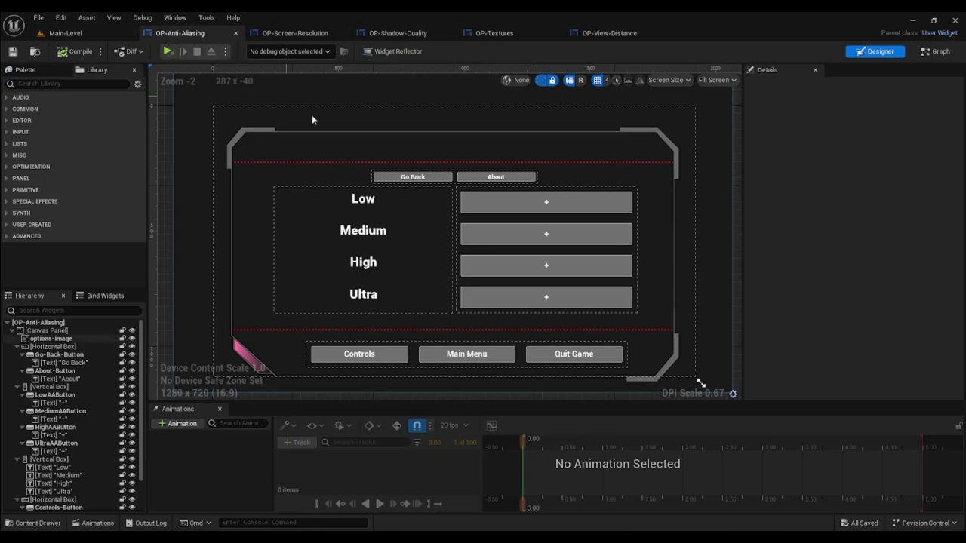
left_click(440, 180)
left_click(516, 179, "ctrl")
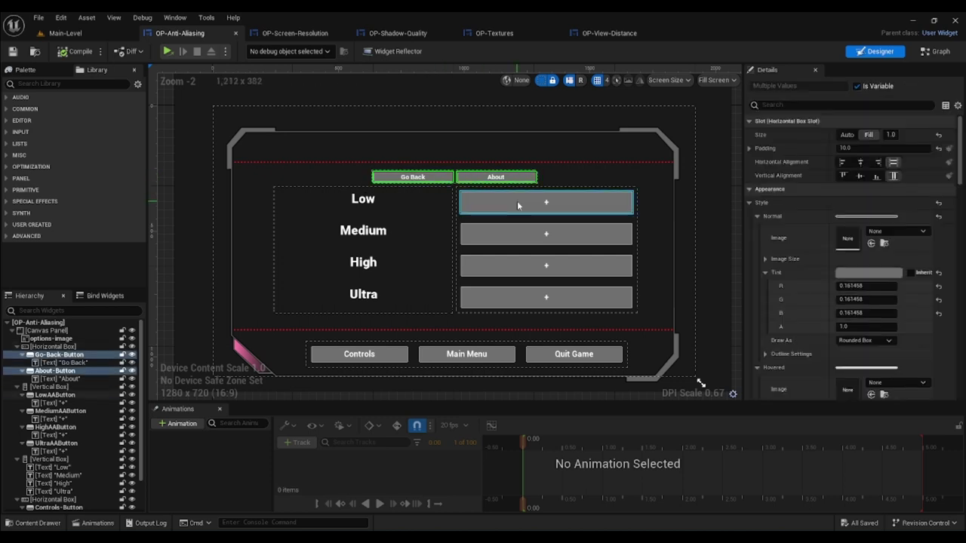
left_click(517, 201, "ctrl")
left_click(513, 234, "ctrl")
left_click(511, 265, "ctrl")
left_click(517, 297, "ctrl")
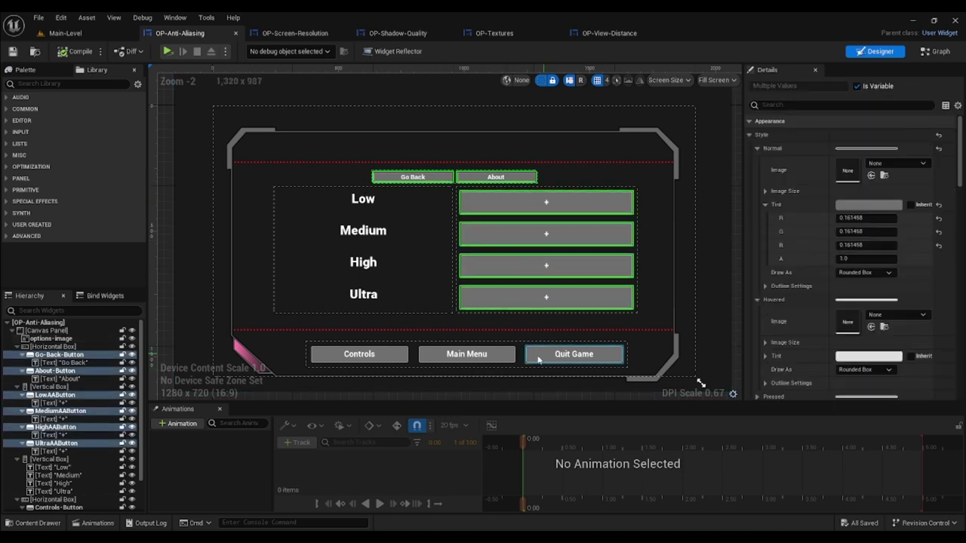
left_click(538, 359, "ctrl")
left_click(506, 358, "ctrl")
left_click(397, 361, "ctrl")
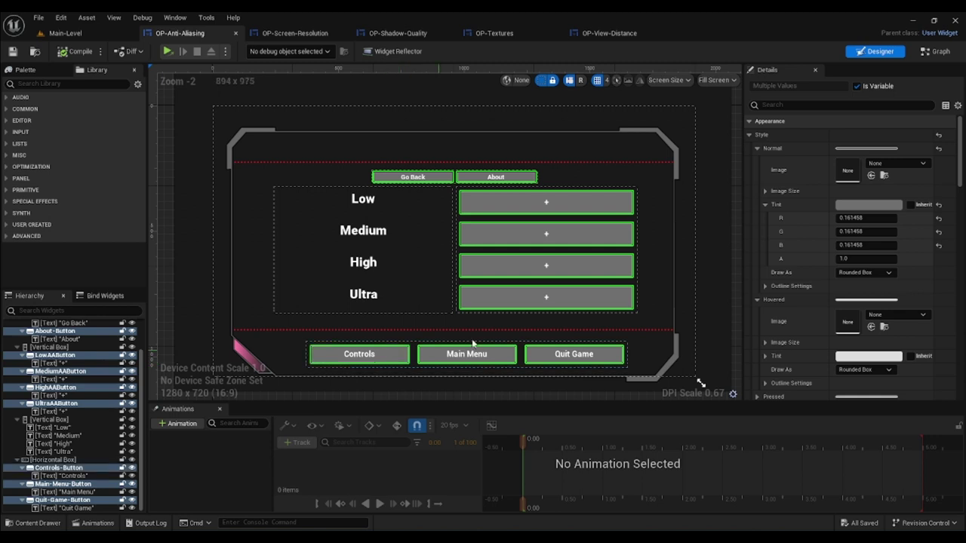
- Set the selected buttons' Normal Tint to near-black blue and save OP-Anti-Aliasing
left_click(864, 205)
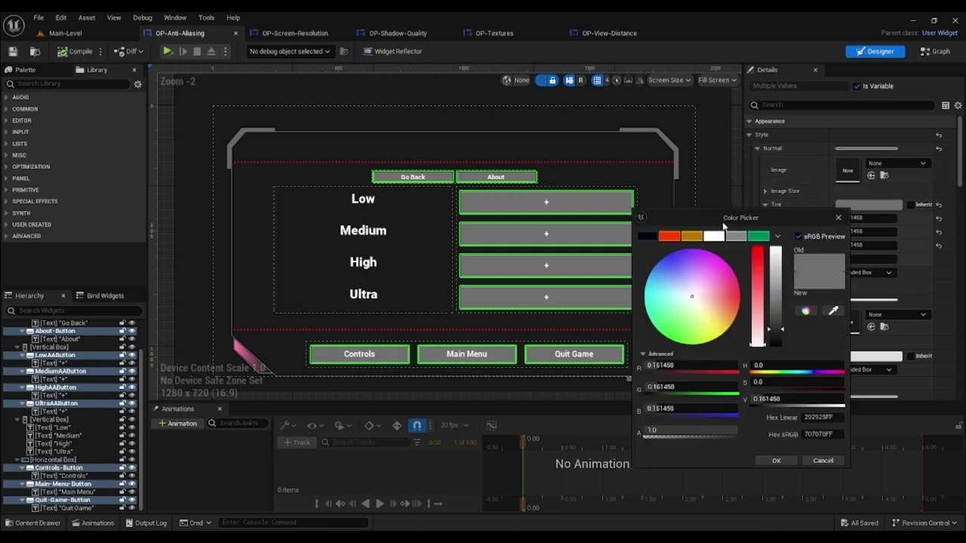
left_click_drag(775, 264, 769, 425)
left_click(780, 462)
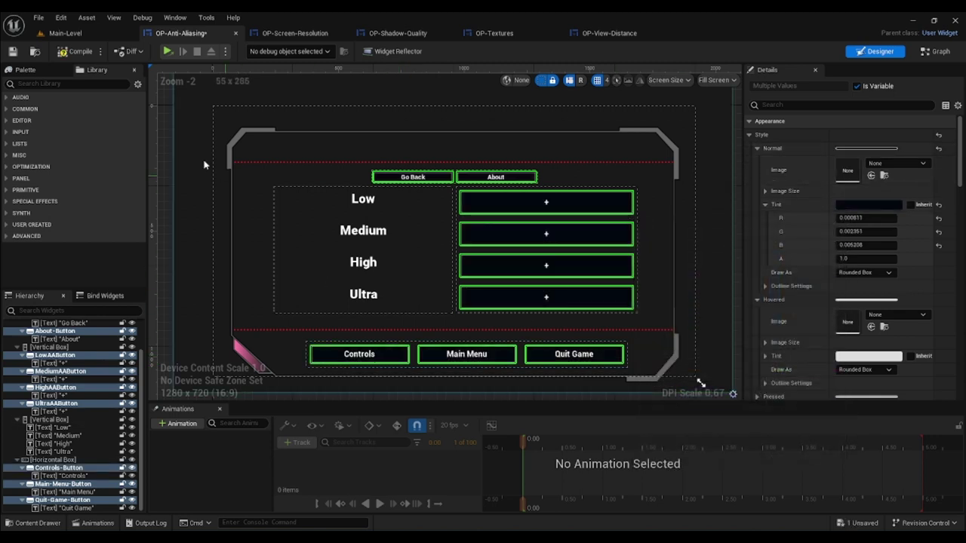
key("ctrl+s")
- In OP-View-Distance, select all eight buttons: Near/Medium/Far +, Quit Game, Main Menu, Controls, About, Go Back
left_click(235, 33)
left_click(502, 33)
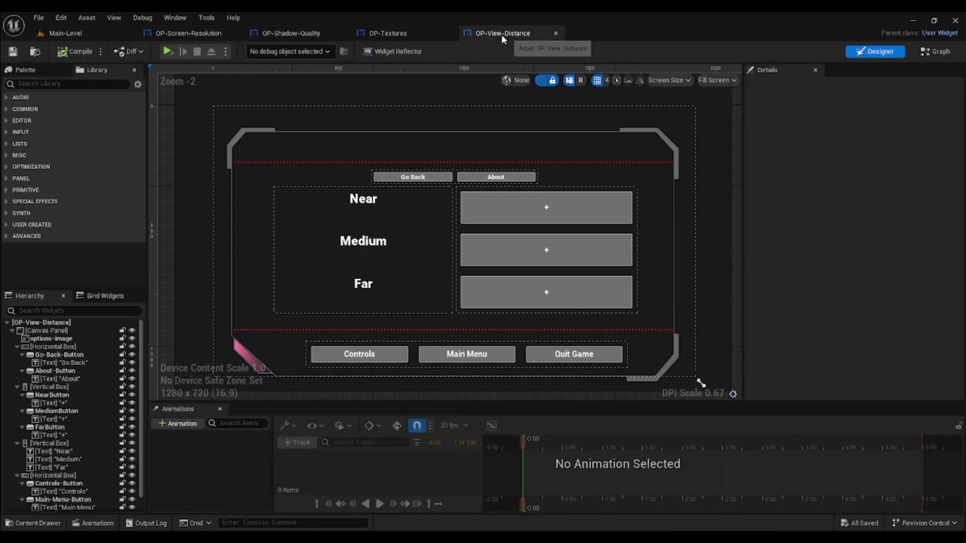
left_click(526, 199)
left_click(501, 264, "ctrl")
left_click(504, 294, "ctrl")
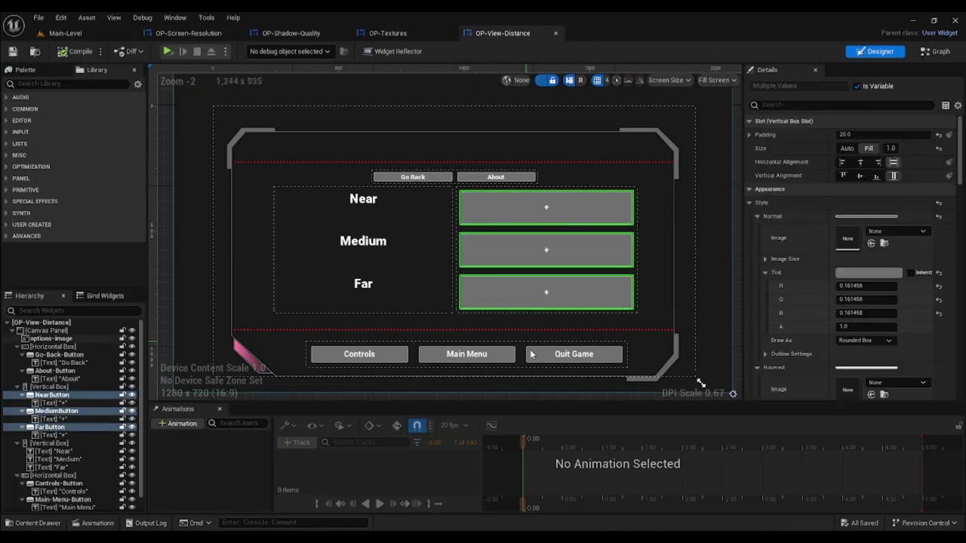
left_click(536, 356, "ctrl")
left_click(483, 356, "ctrl")
left_click(399, 356, "ctrl")
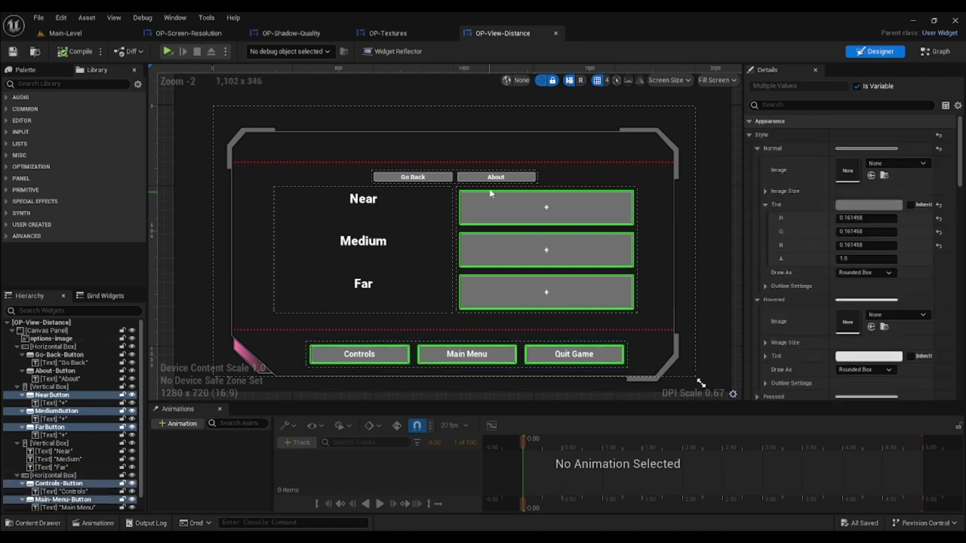
left_click(489, 178, "ctrl")
left_click(427, 178, "ctrl")
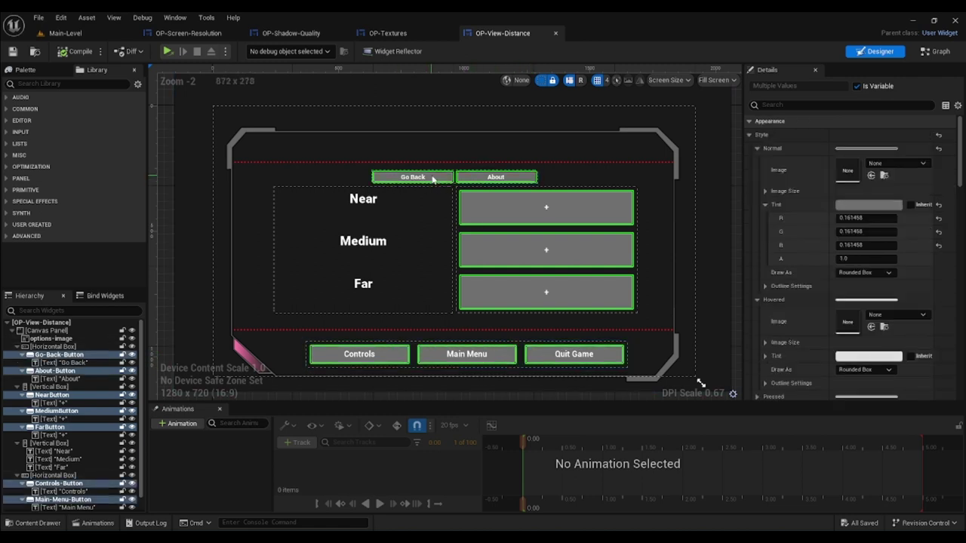
- Give those buttons the near-black dark blue preset Normal Tint and save OP-View-Distance
left_click(872, 204)
left_click(672, 235)
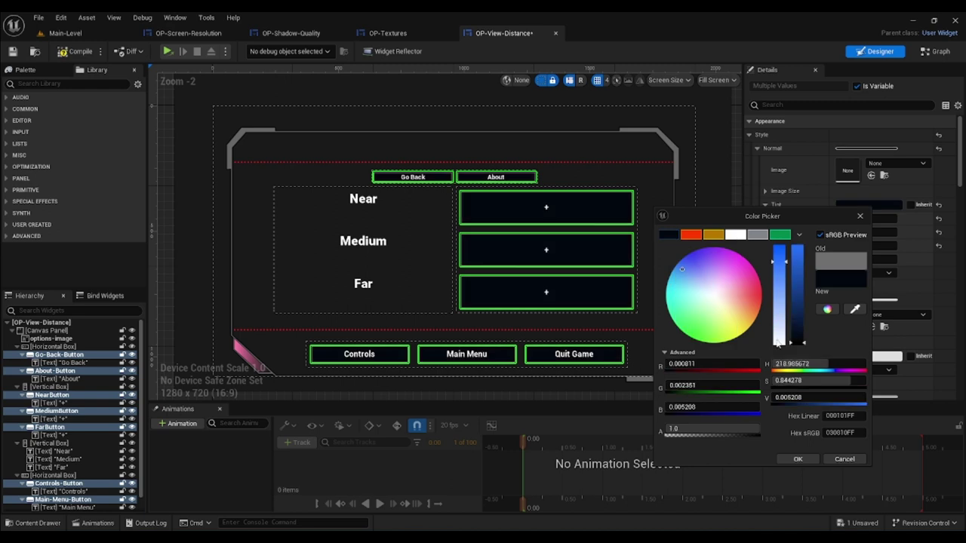
left_click(794, 459)
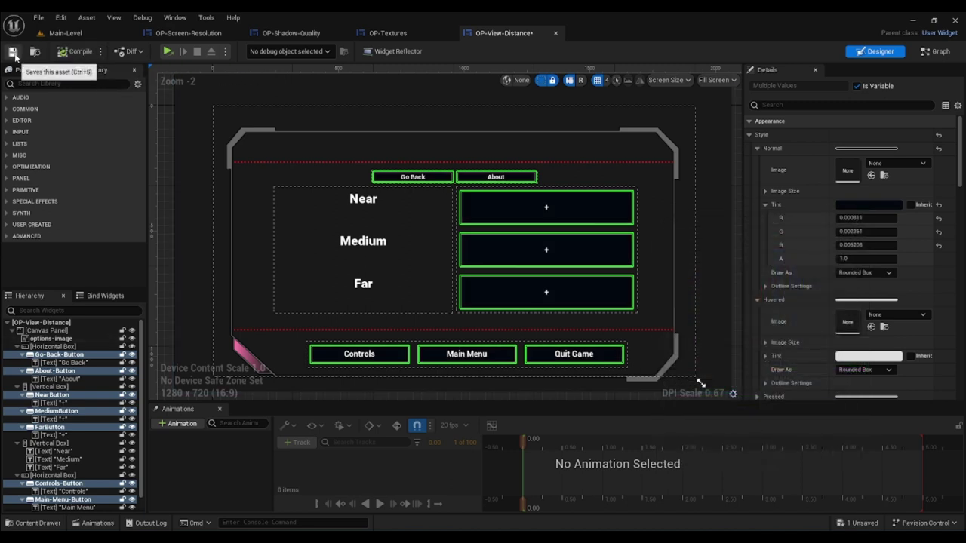
left_click(174, 164)
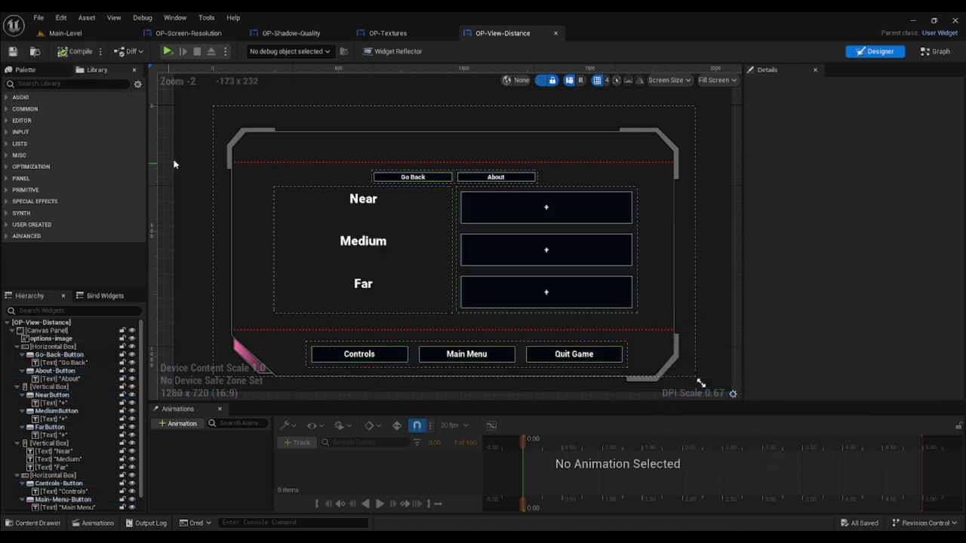
- In OP-Textures, select all seven buttons: About, Go Back, Low/Medium/High +, Main Menu and Controls
left_click(556, 33)
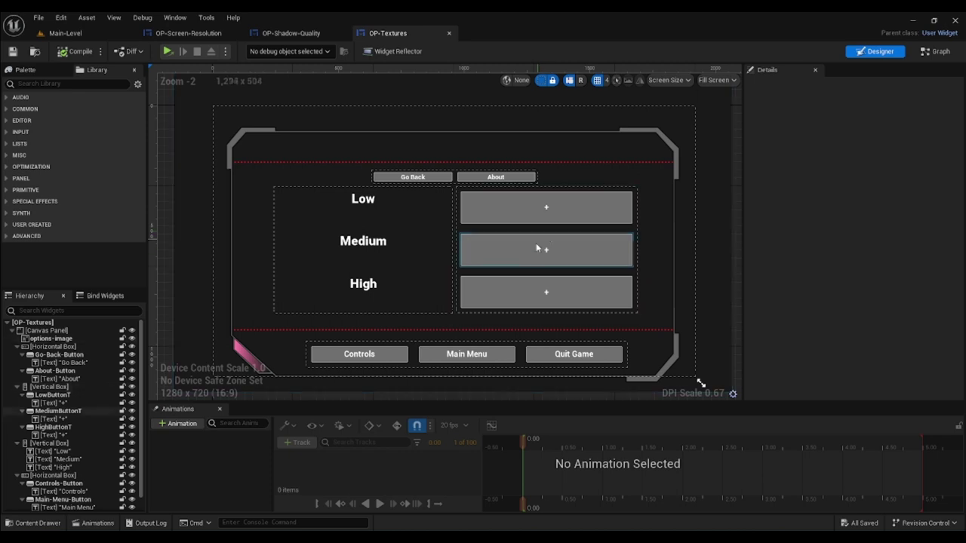
left_click(467, 177)
left_click(438, 178, "ctrl")
left_click(490, 215, "ctrl")
left_click(495, 254, "ctrl")
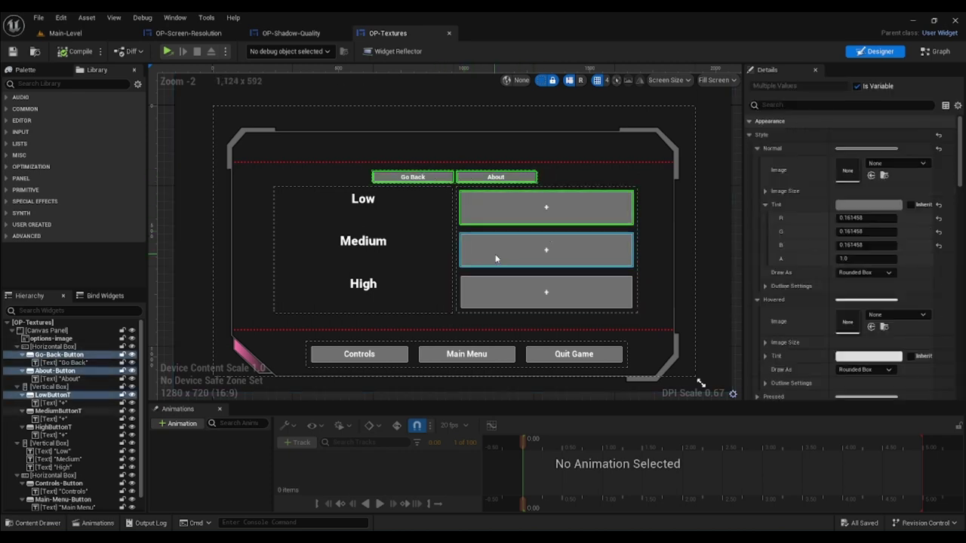
left_click(510, 305, "ctrl")
left_click(463, 362, "ctrl")
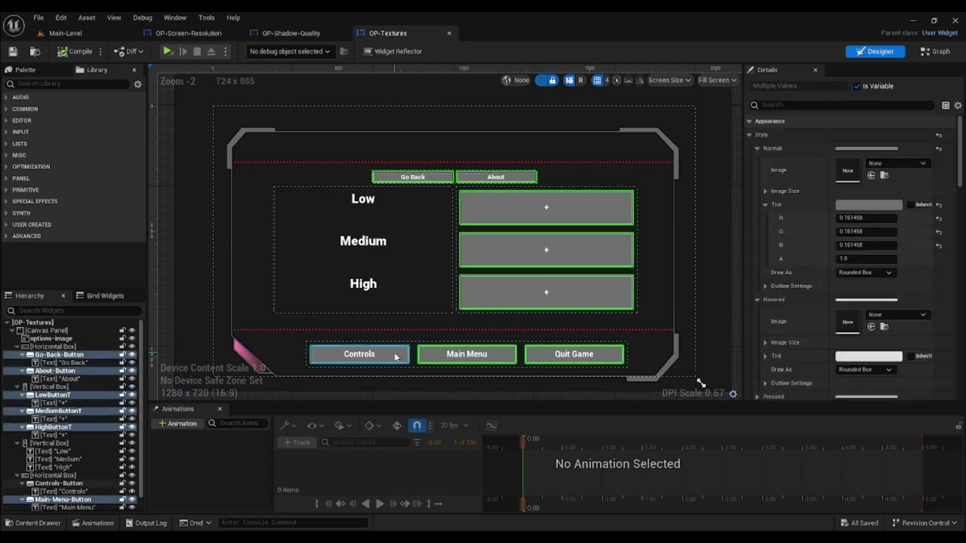
left_click(395, 358, "ctrl")
- Set their normal fill to near-black dark blue, then compile and close OP-Textures
left_click(868, 205)
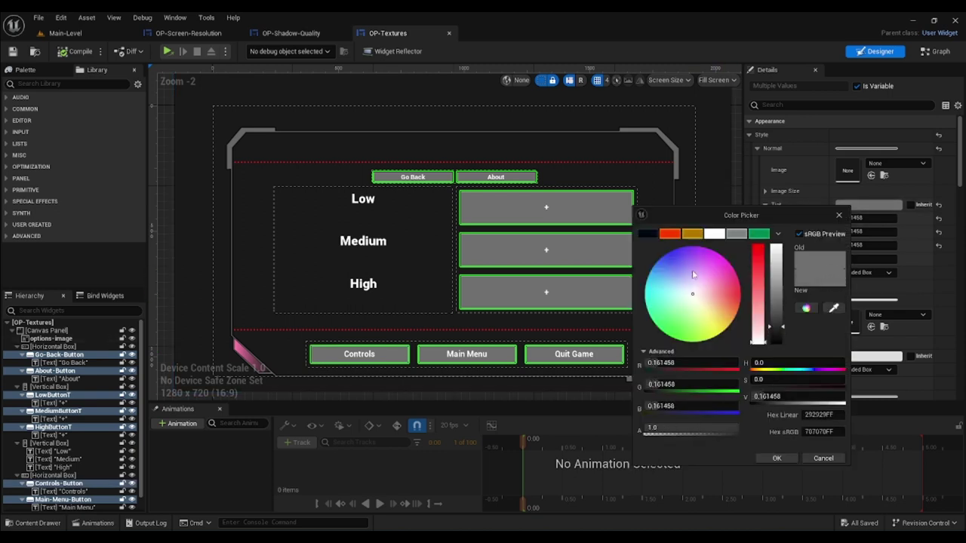
left_click(653, 236)
left_click(774, 457)
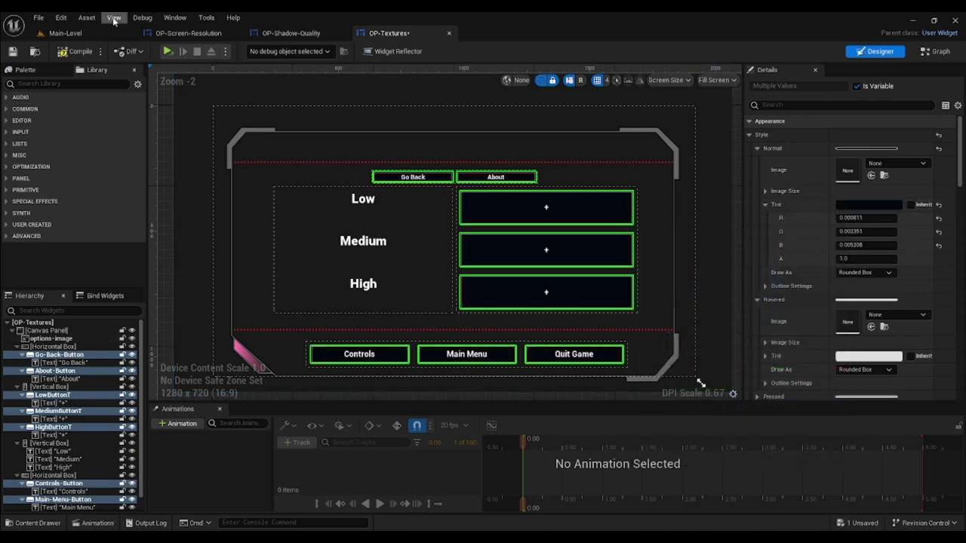
left_click(73, 55)
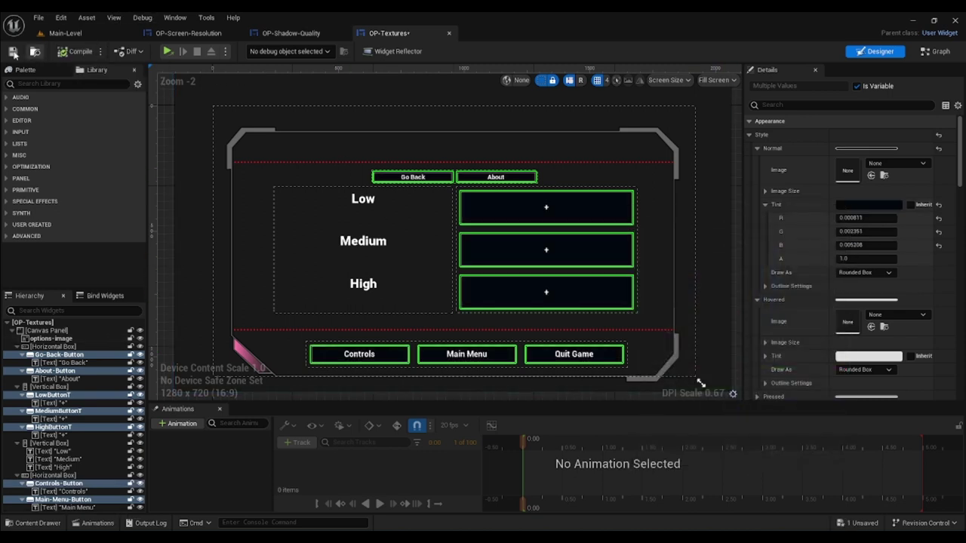
left_click(450, 34)
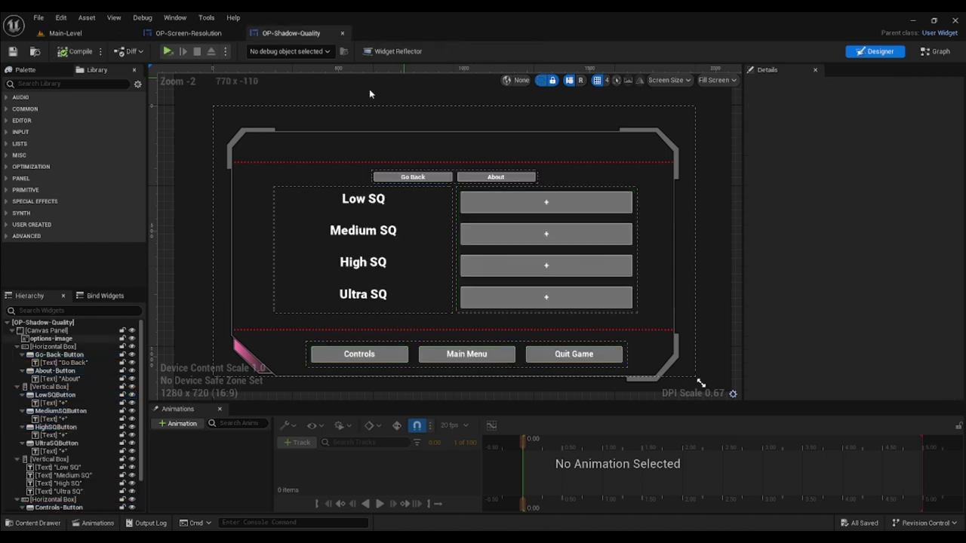
- In OP-Shadow-Quality, select all nine buttons including Low–Ultra SQ, Quit Game, Controls and Main Menu
left_click(443, 178)
left_click(496, 177, "ctrl")
left_click(507, 204, "ctrl")
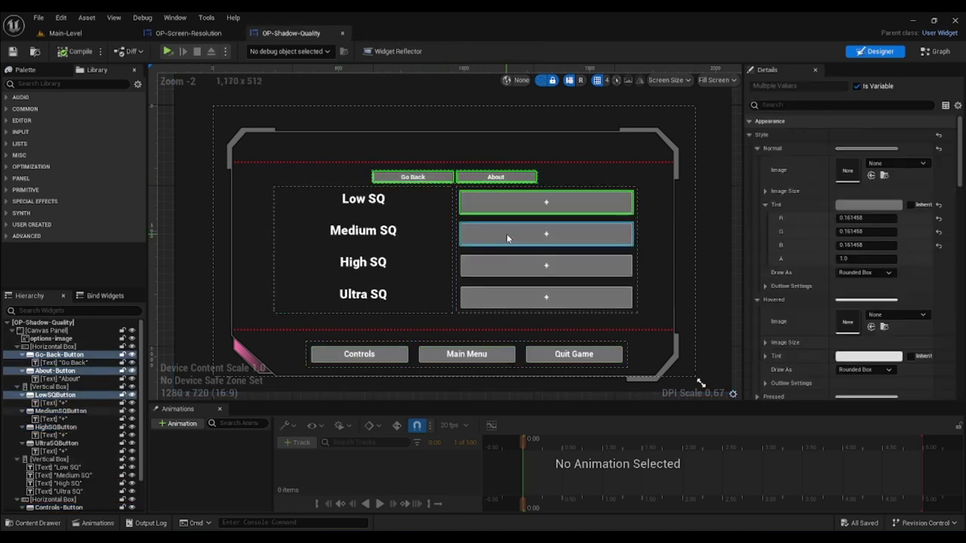
left_click(506, 233, "ctrl")
left_click(508, 272, "ctrl")
left_click(515, 297, "ctrl")
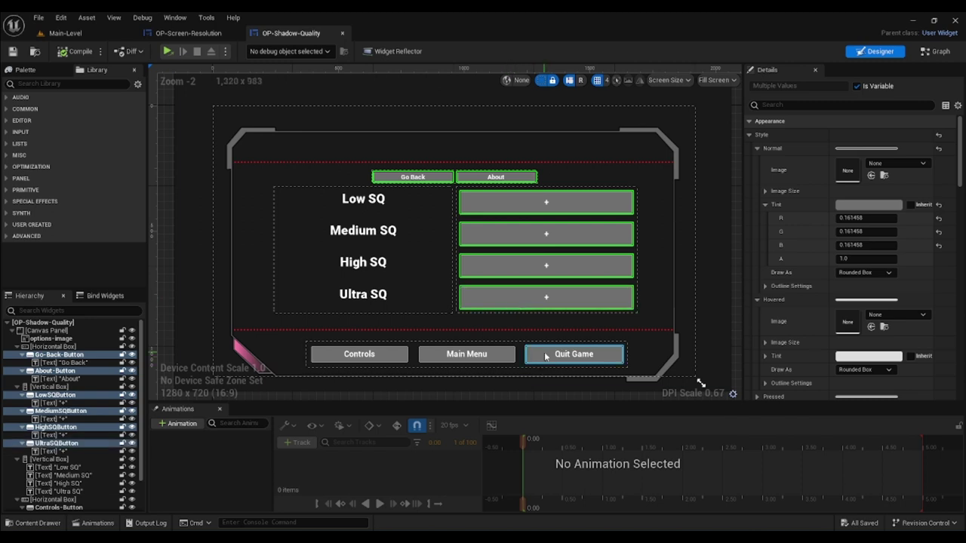
left_click(543, 356, "ctrl")
left_click(475, 353, "ctrl")
left_click(392, 353, "ctrl")
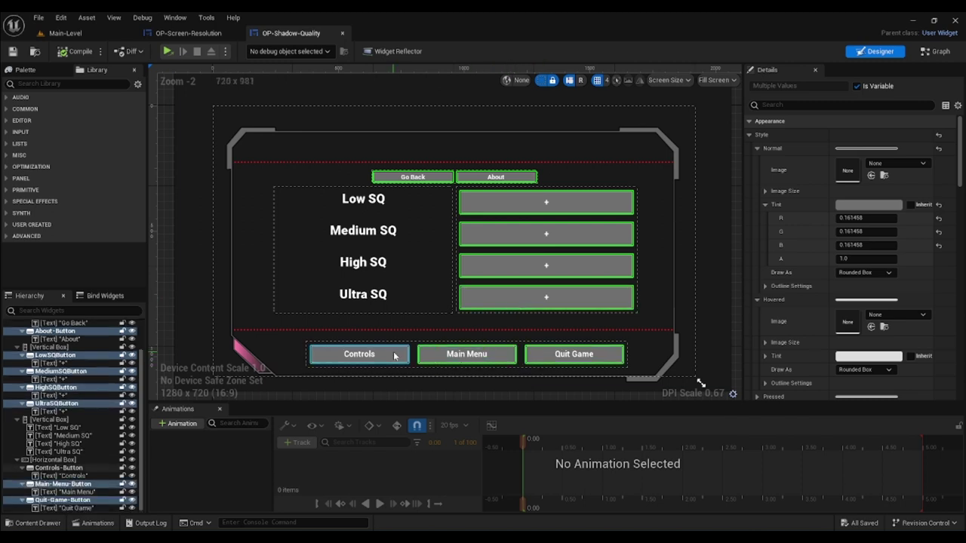
- Fill the Shadow Quality buttons near-black dark blue, compile, and return to Main-Level
left_click(868, 205)
left_click(660, 233)
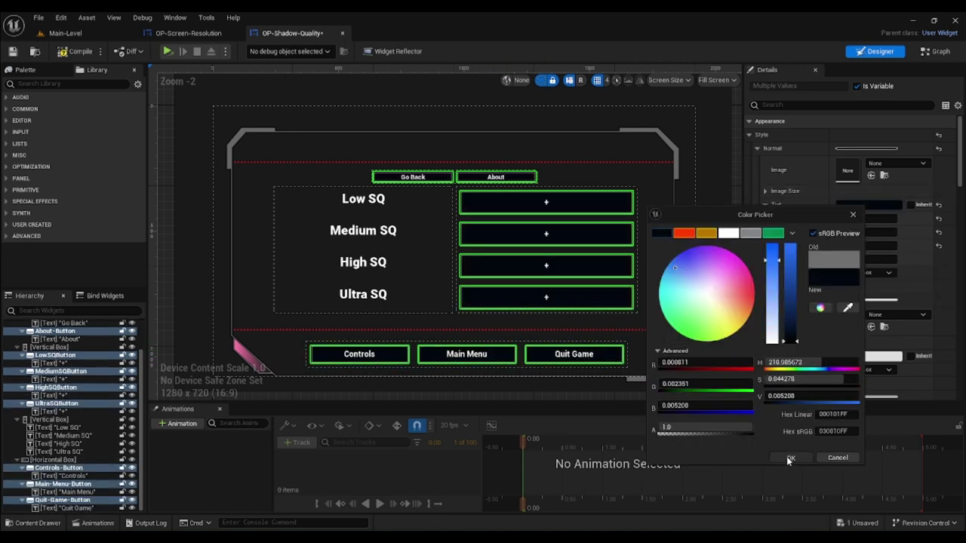
left_click(787, 458)
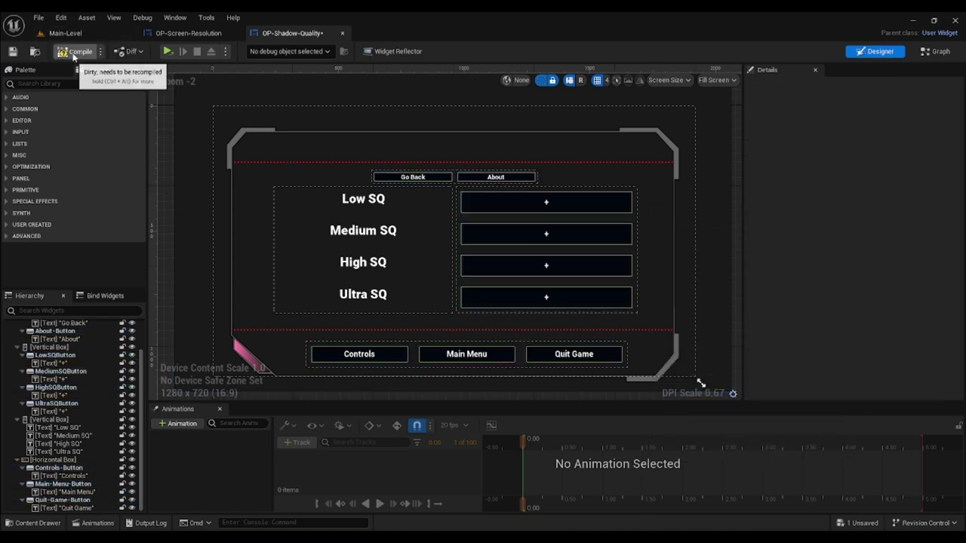
left_click(12, 51)
left_click(82, 34)
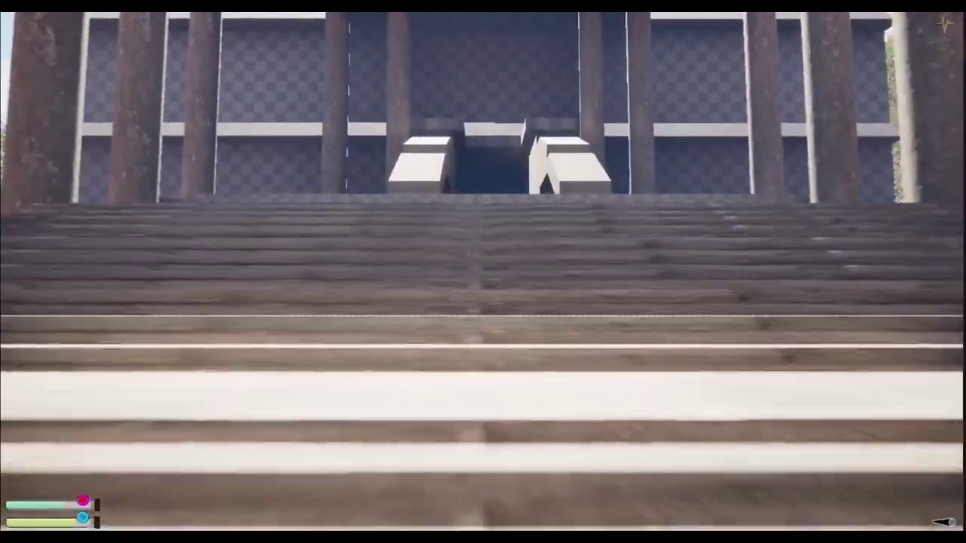
- Walk the player up the stairs into the building, then pause and open Options
key("w")
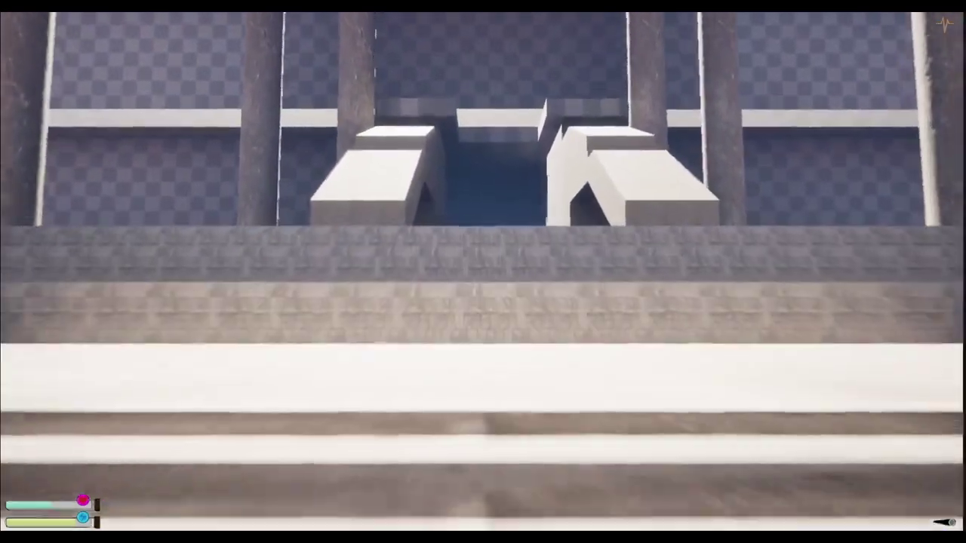
key("w")
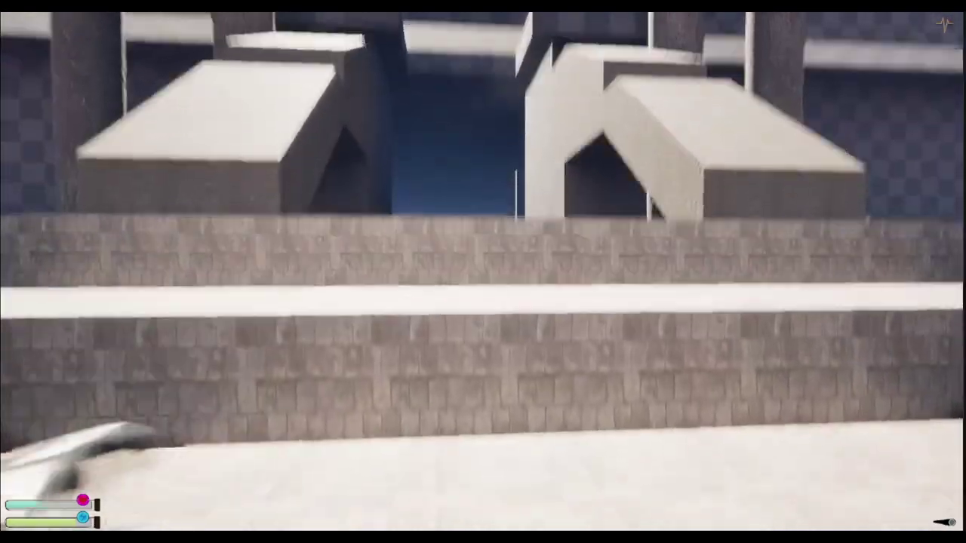
key("w")
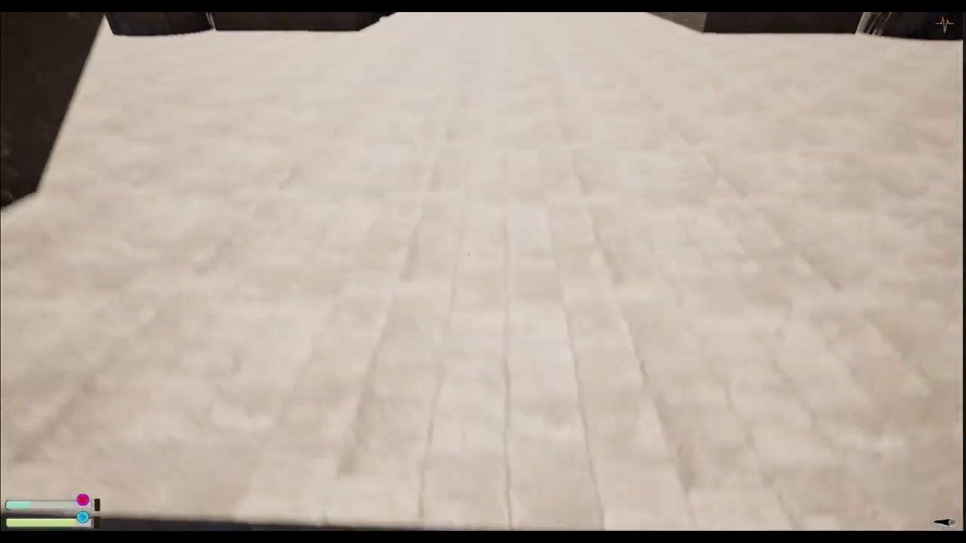
key("w")
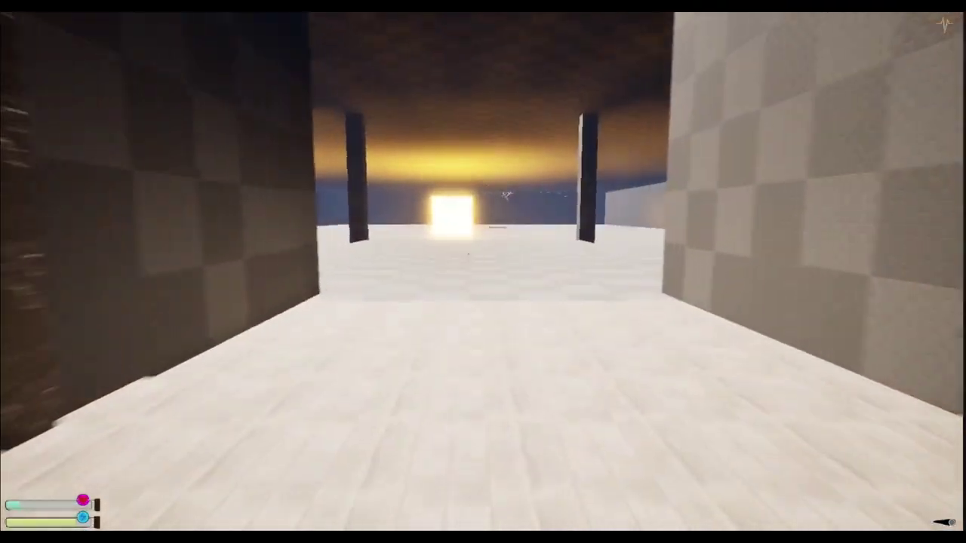
key("w")
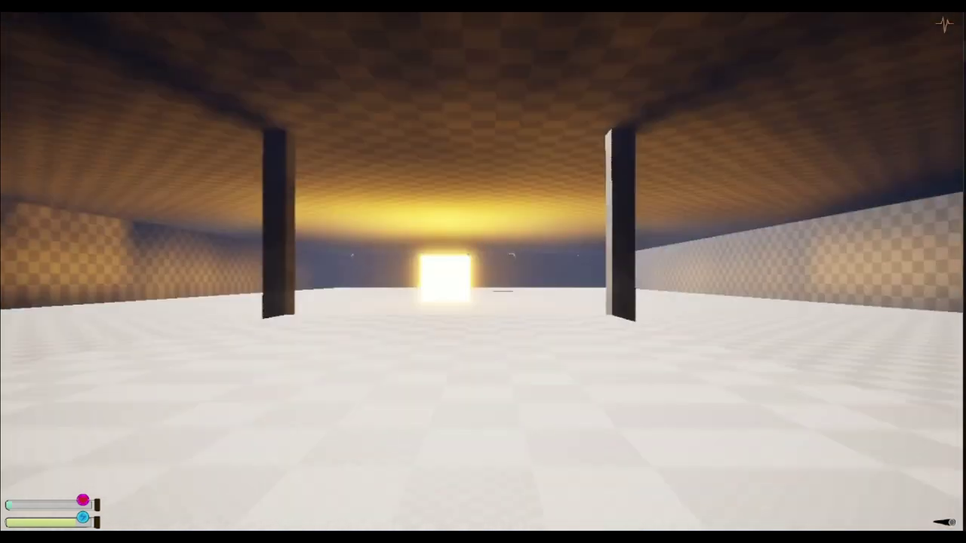
key("w")
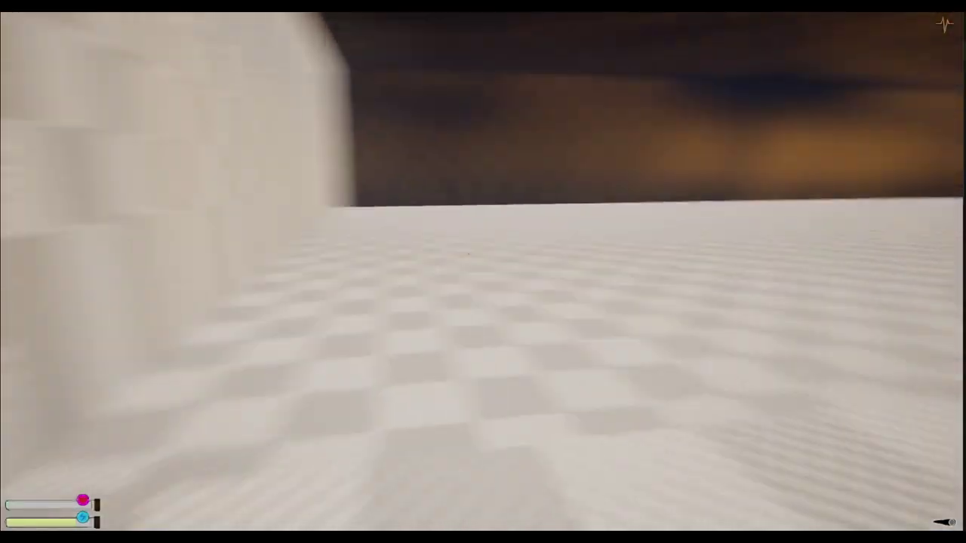
key("w")
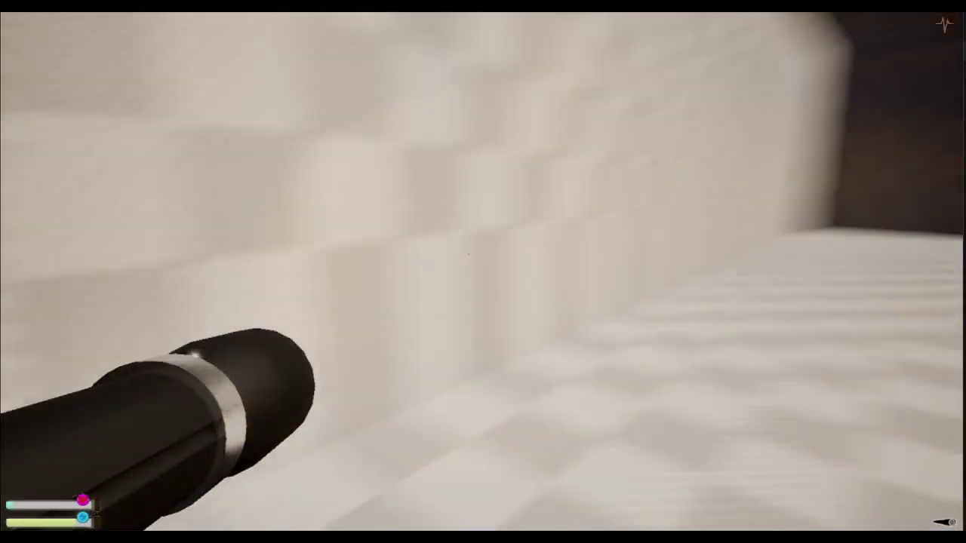
key("Escape")
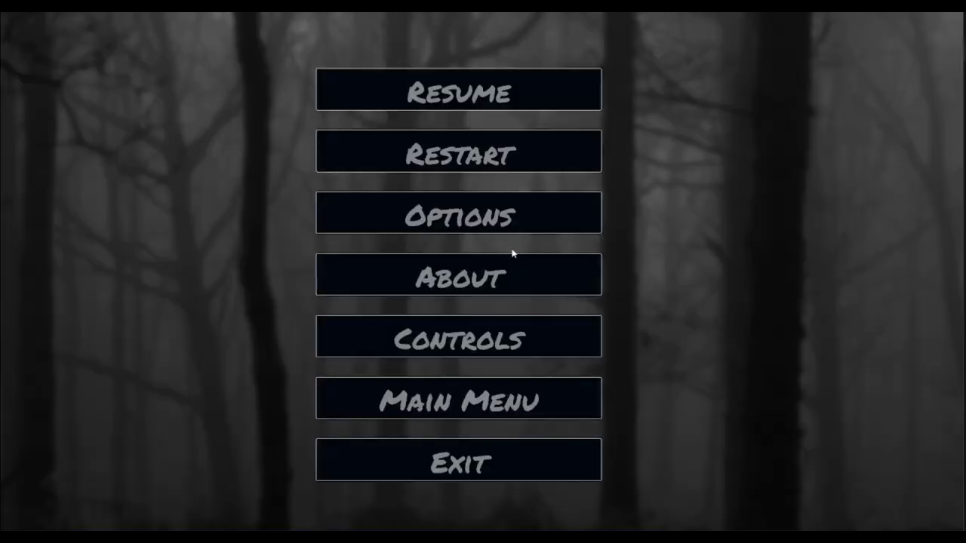
left_click(508, 214)
- Check the Screen Resolution, Shadow Quality, Screen Mode and Textures sub-menus, returning via Go Back
left_click(483, 190)
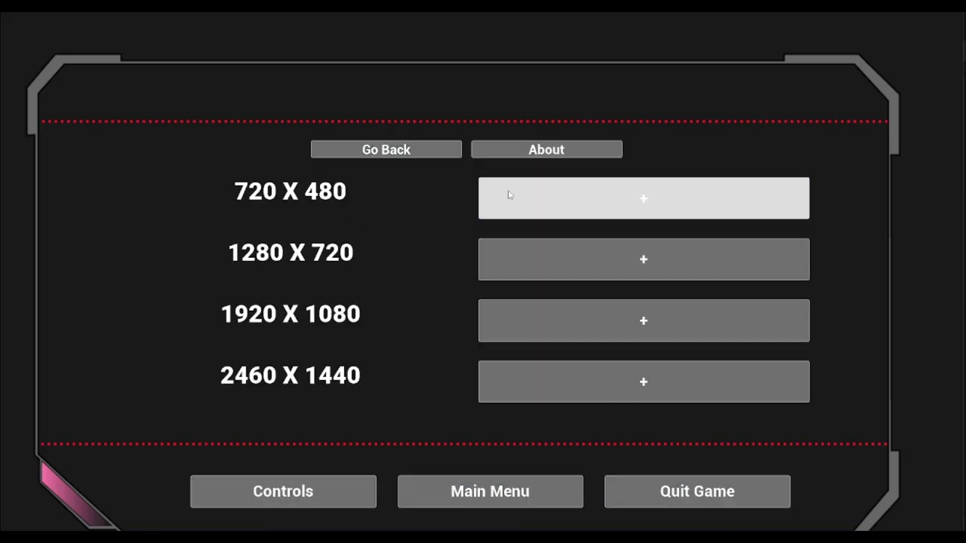
left_click(388, 151)
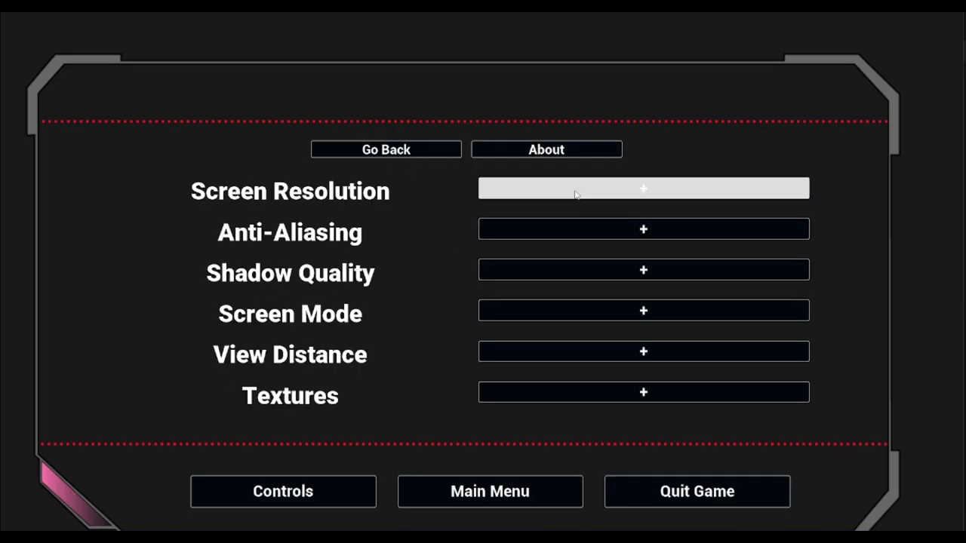
left_click(575, 195)
left_click(388, 151)
left_click(573, 269)
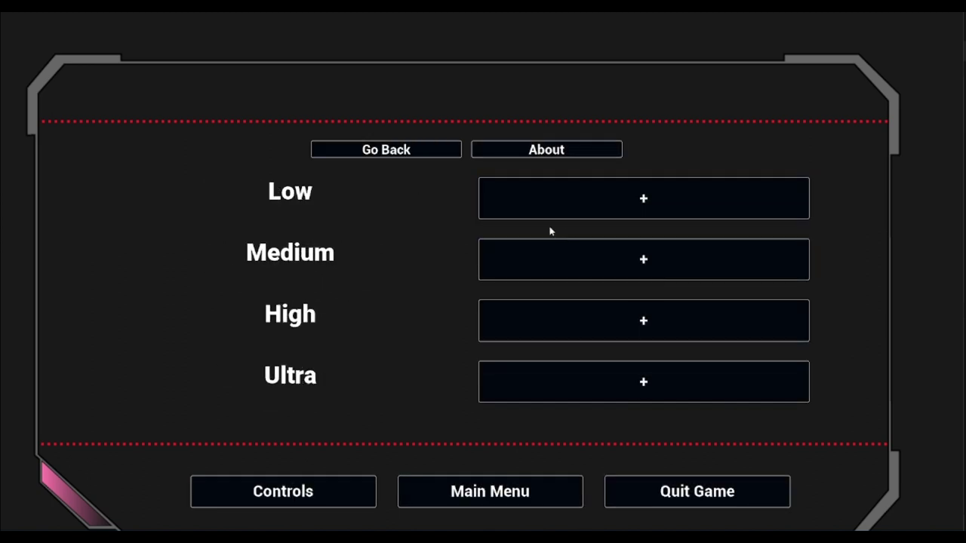
left_click(362, 149)
left_click(509, 272)
left_click(388, 155)
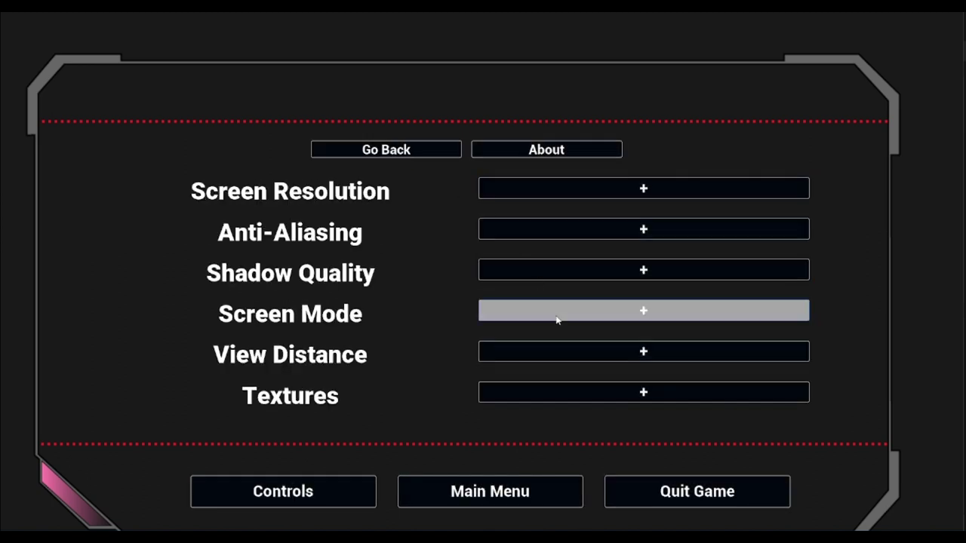
left_click(549, 308)
left_click(389, 155)
left_click(550, 394)
- Open OP-Screen-Resolution and select its six buttons, including 720 X 480 and 1280 X 720
left_click(372, 154)
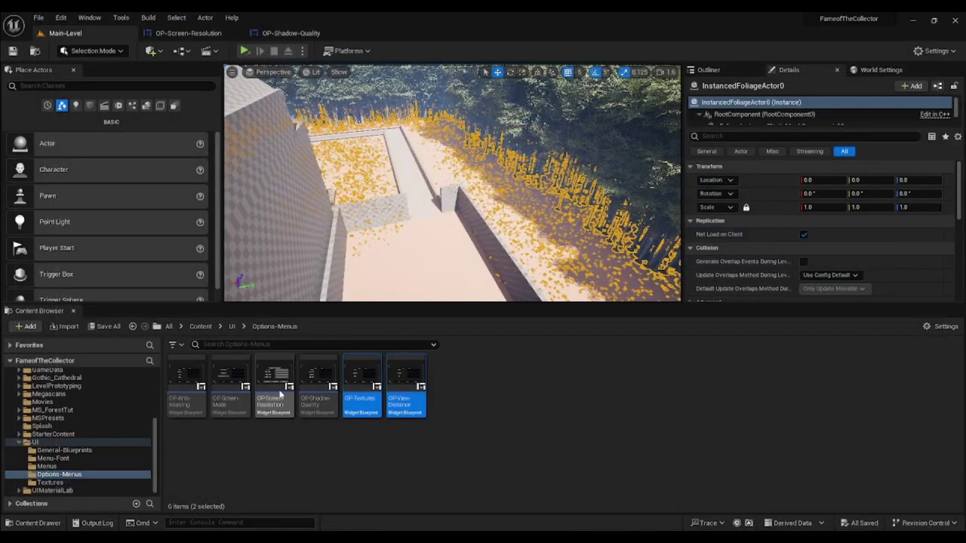
double_click(280, 393)
left_click(422, 176)
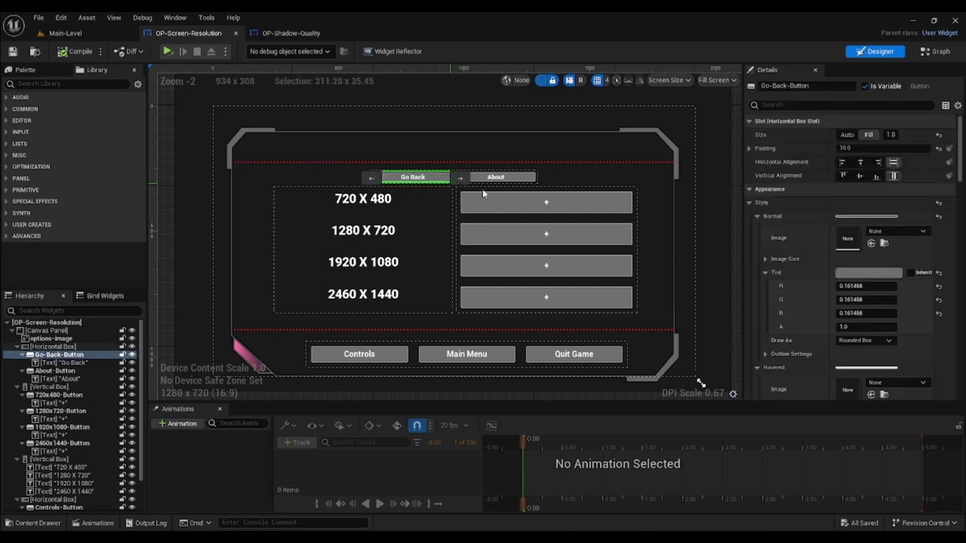
left_click(525, 180, "ctrl")
left_click(524, 206, "ctrl")
left_click(519, 235, "ctrl")
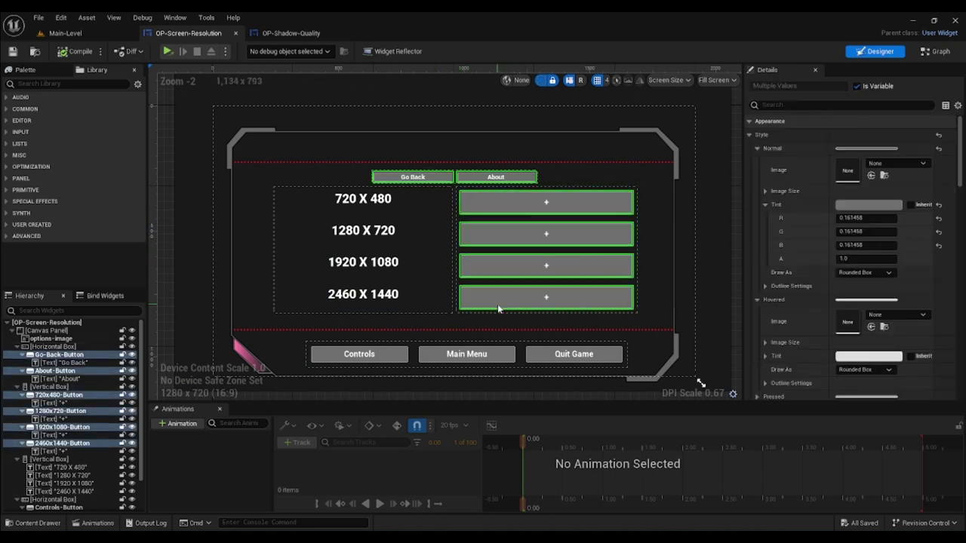
left_click(532, 365, "ctrl")
left_click(494, 355, "ctrl")
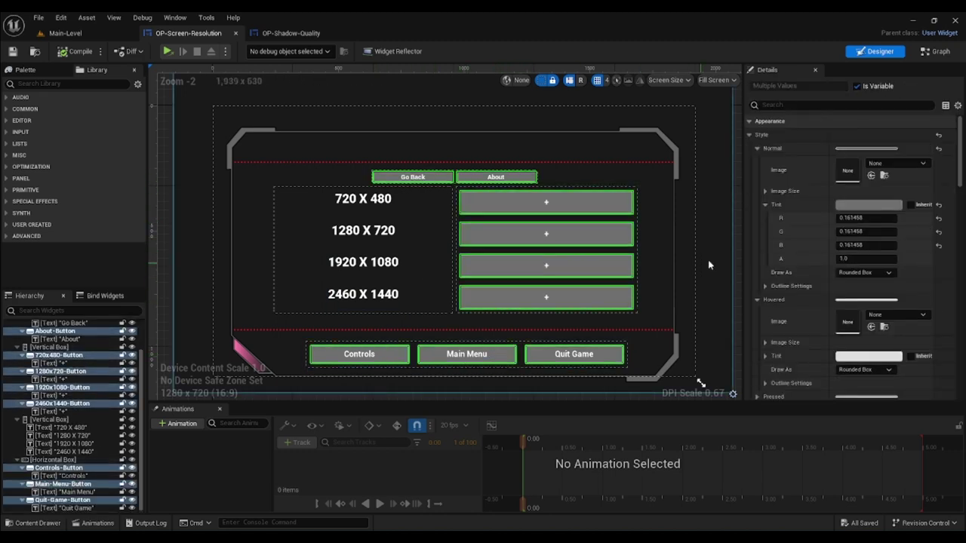
- Set the selected buttons' normal fill to near-black dark blue
left_click(849, 205)
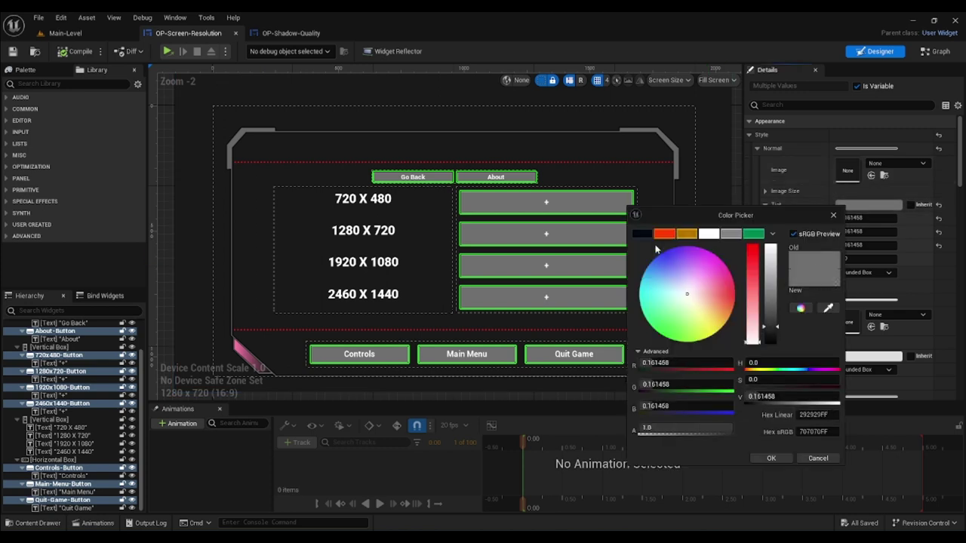
left_click_drag(770, 249, 770, 344)
left_click(769, 458)
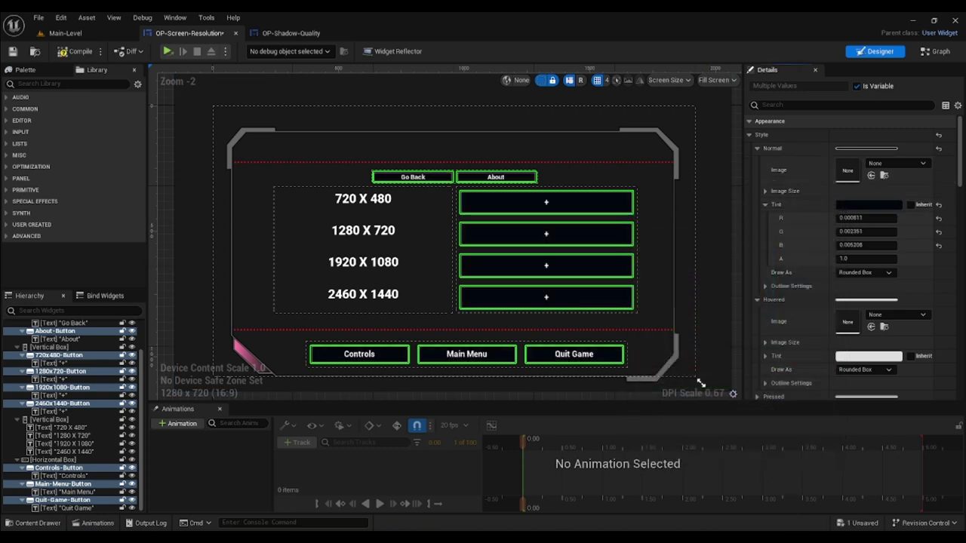
- Save OP-Screen-Resolution and bring the Main-Level view down to ground level facing the trees
left_click(12, 50)
left_click(65, 32)
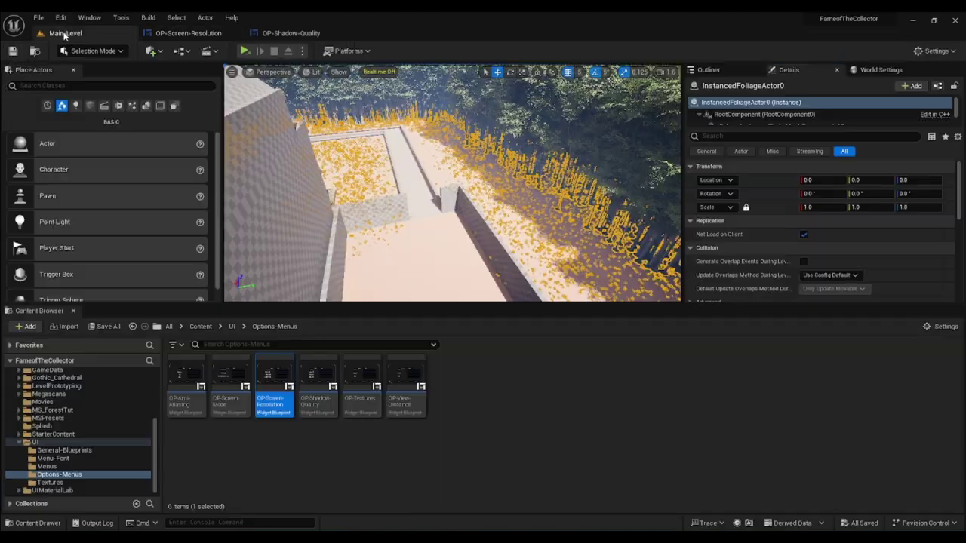
right_click_drag(488, 267, 488, 268)
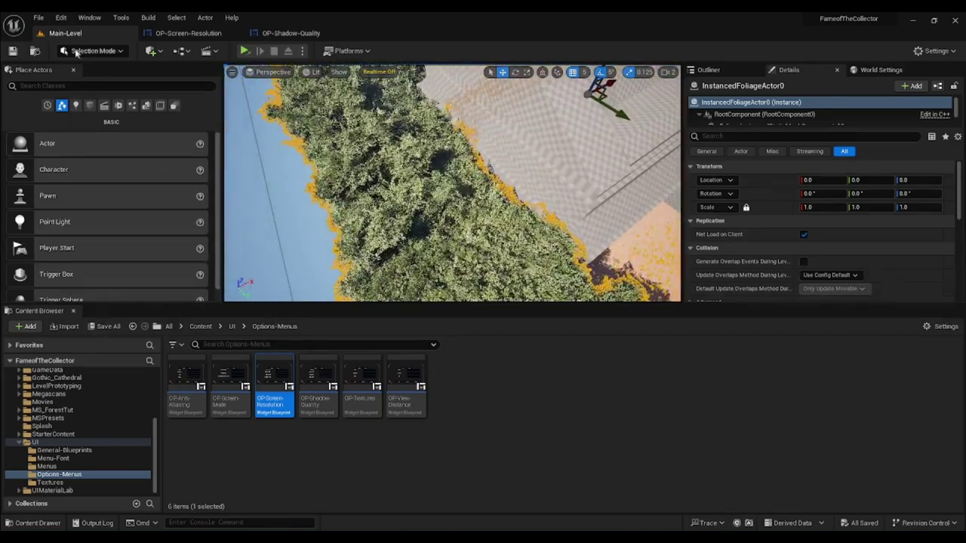
- Change the editor mode to Landscape, then to Foliage
left_click(110, 54)
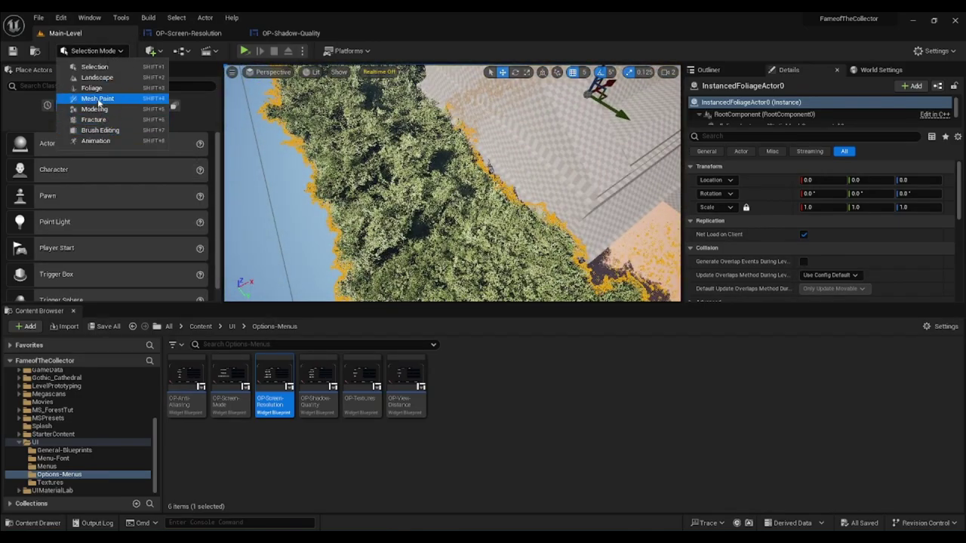
left_click(111, 80)
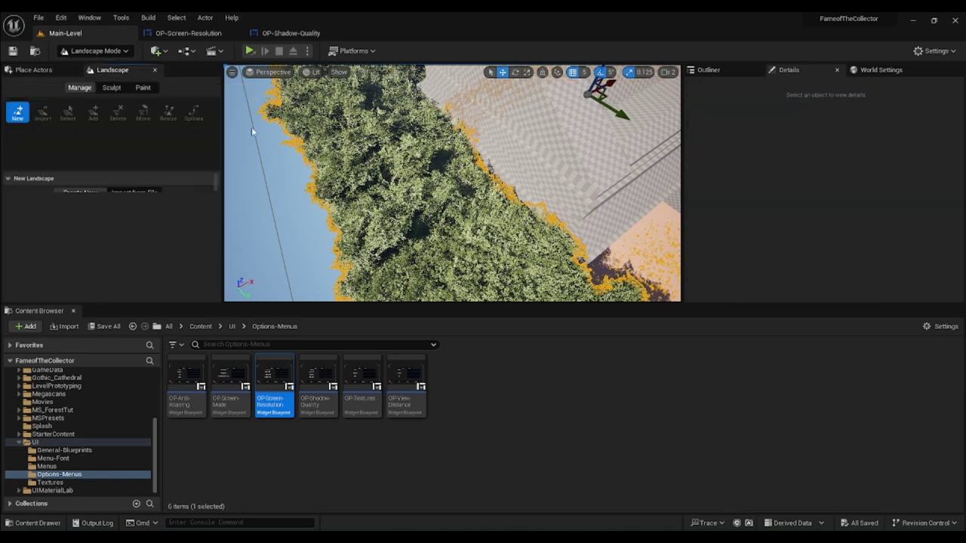
scroll(135, 230, "down", 2)
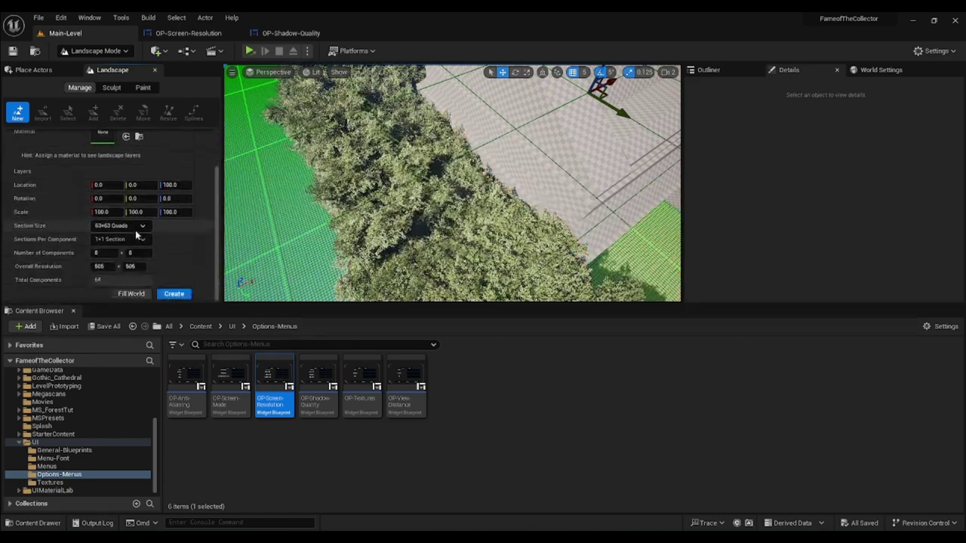
scroll(132, 226, "up", 2)
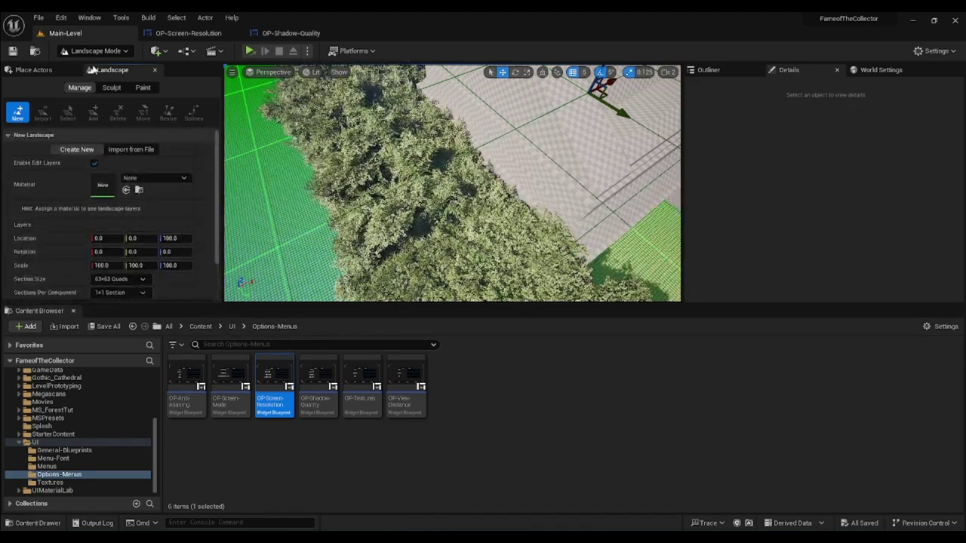
left_click(117, 53)
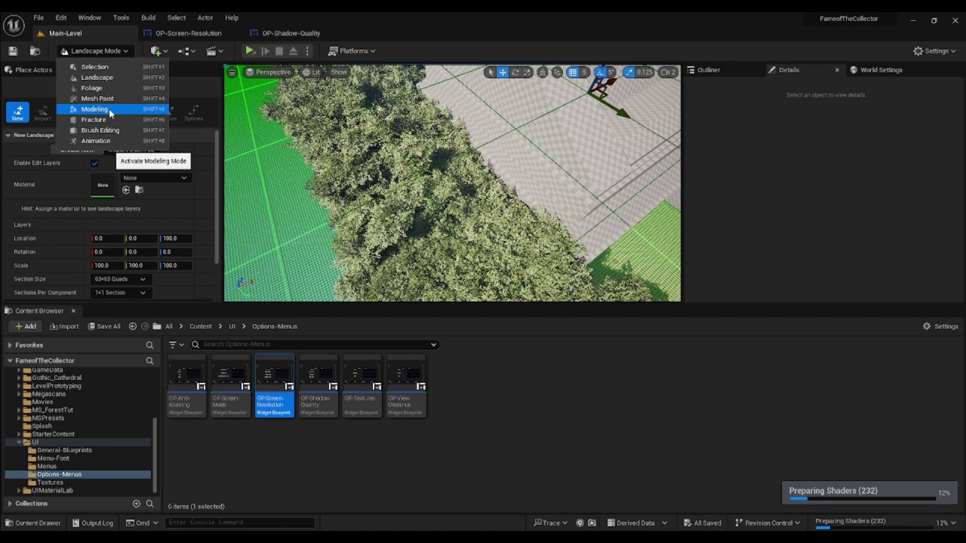
left_click(100, 88)
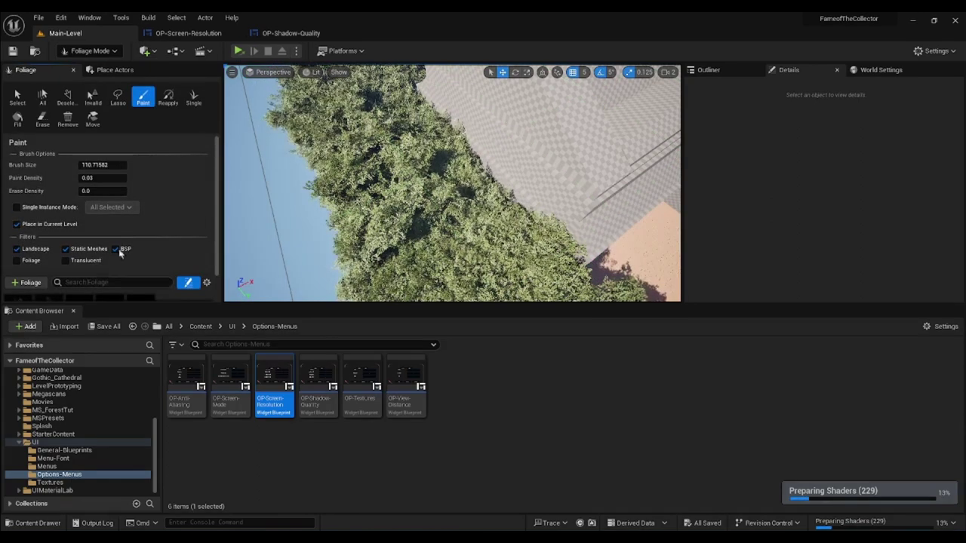
- Switch the foliage brush to Erase and fly the view over the trees near the checkered wall
scroll(113, 241, "down", 2)
scroll(101, 226, "up", 2)
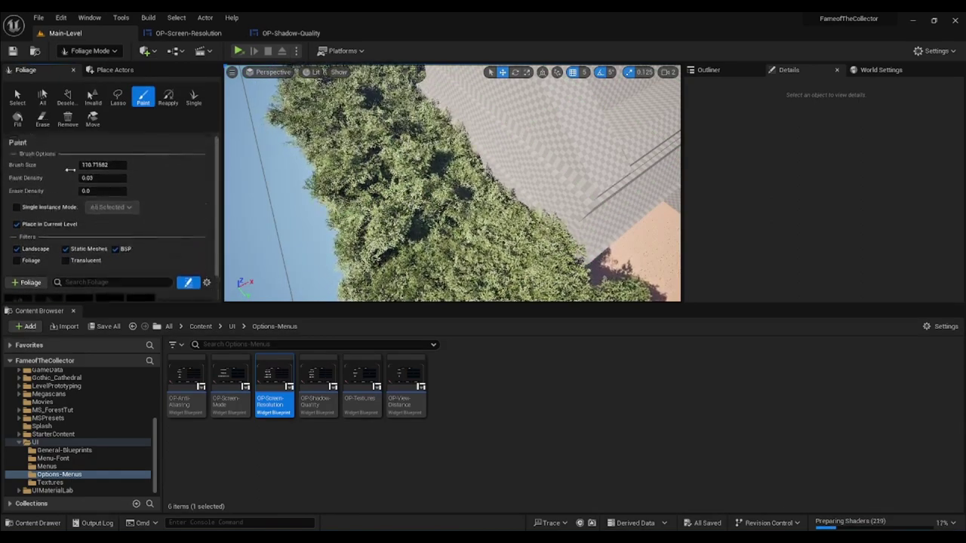
left_click(42, 118)
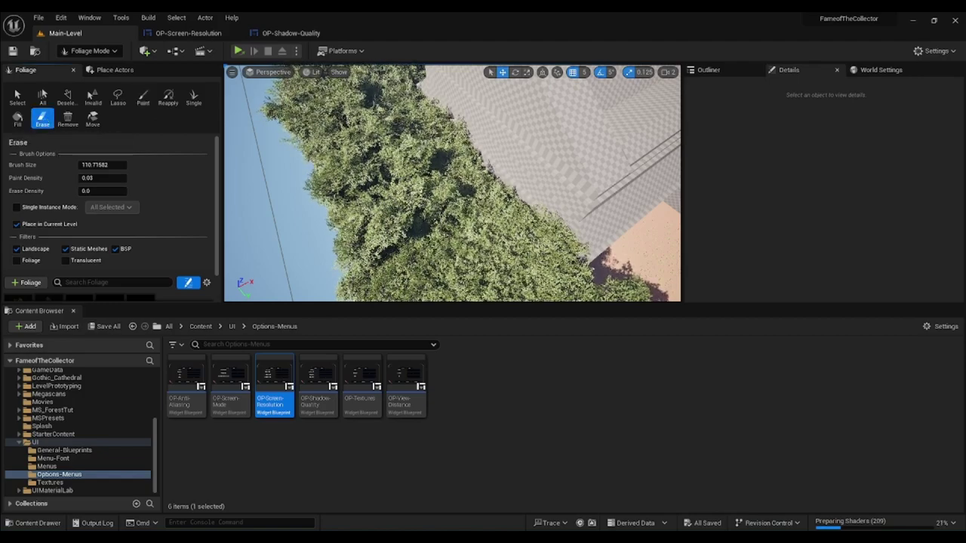
right_click_drag(453, 181, 483, 173)
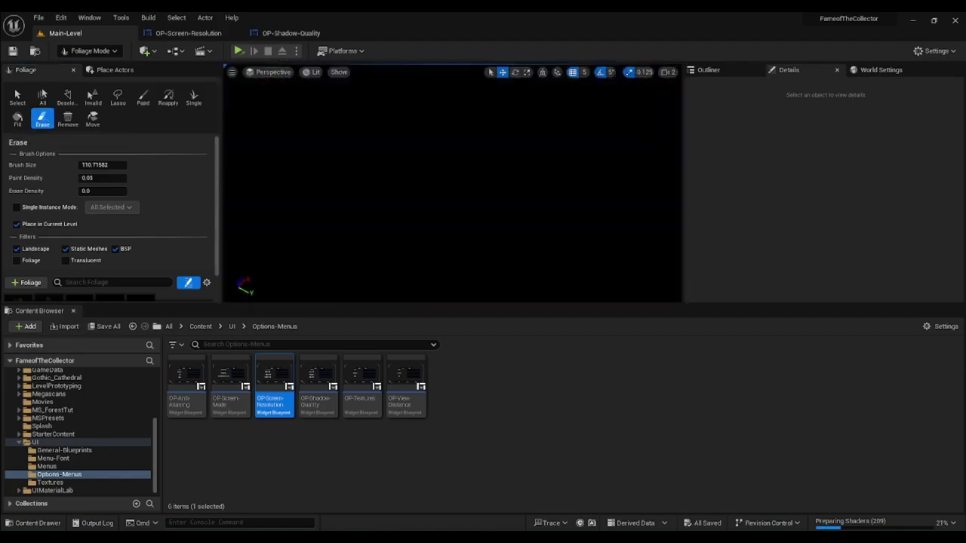
right_click_drag(483, 173, 532, 166)
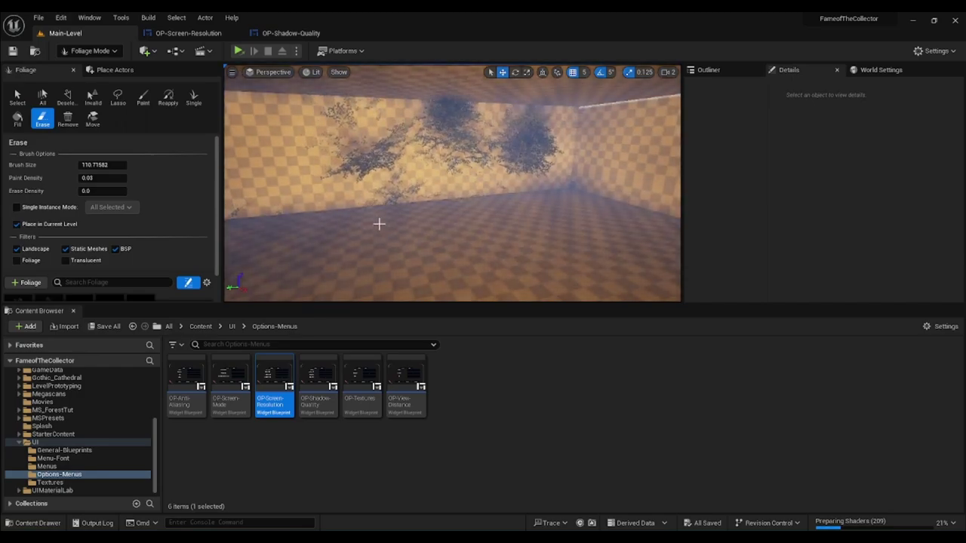
right_click_drag(531, 166, 574, 159)
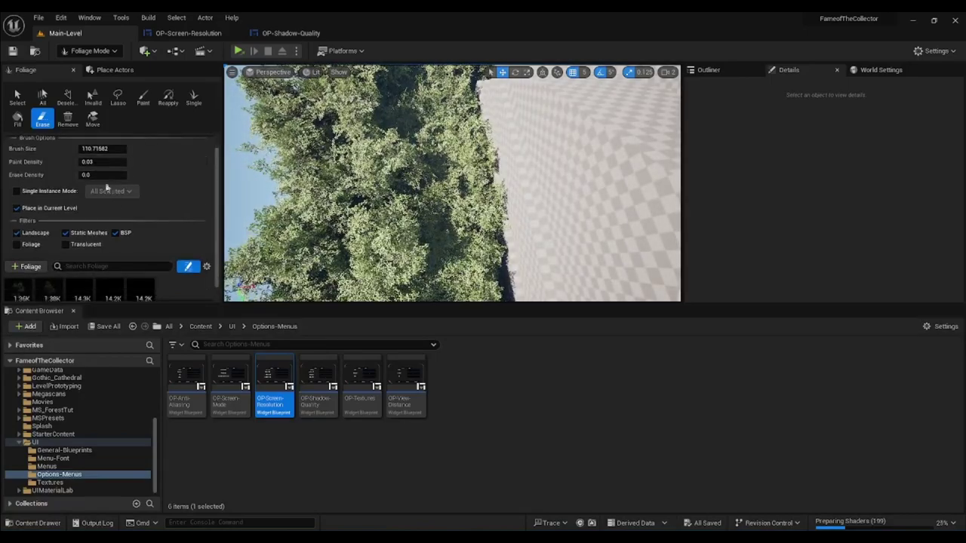
mouse_move(452, 189)
right_mouse_down()
mouse_move(468, 174)
mouse_move(428, 285)
mouse_move(440, 169)
right_mouse_up()
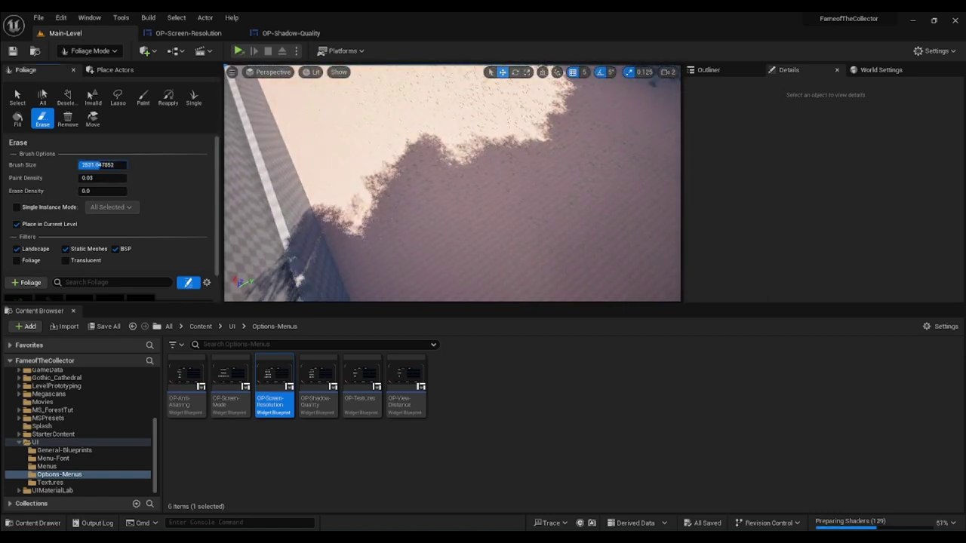
right_click_drag(431, 231, 455, 195)
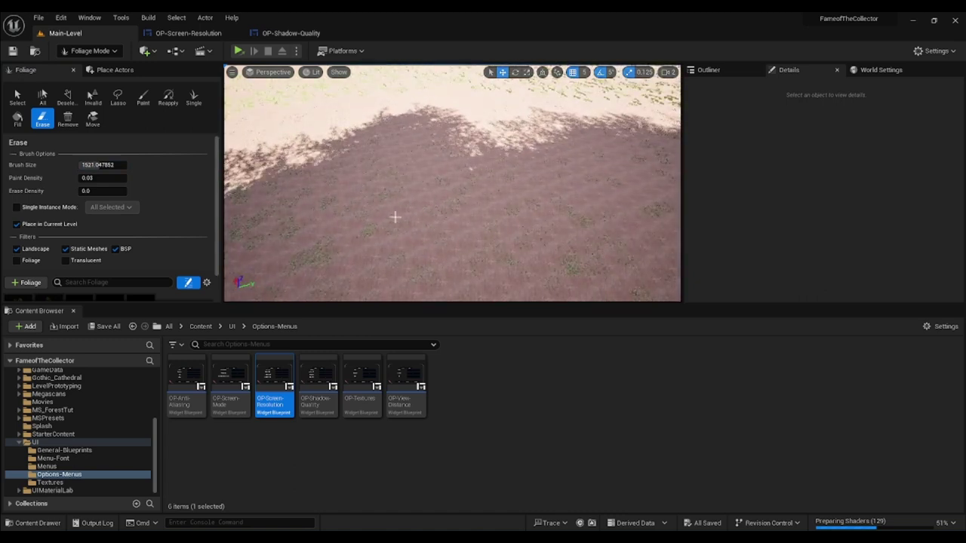
scroll(130, 214, "down", 2)
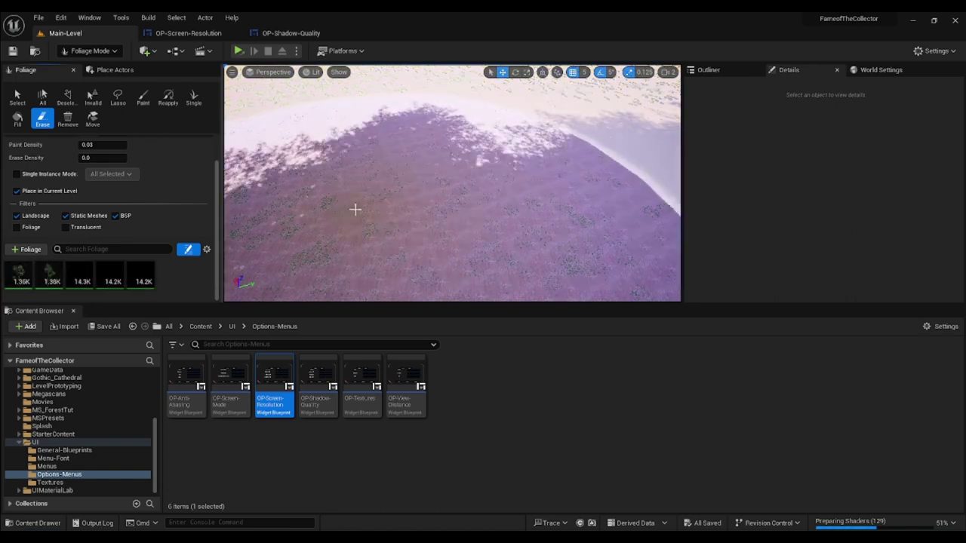
mouse_move(420, 201)
right_mouse_down()
mouse_move(421, 136)
mouse_move(489, 170)
right_mouse_up()
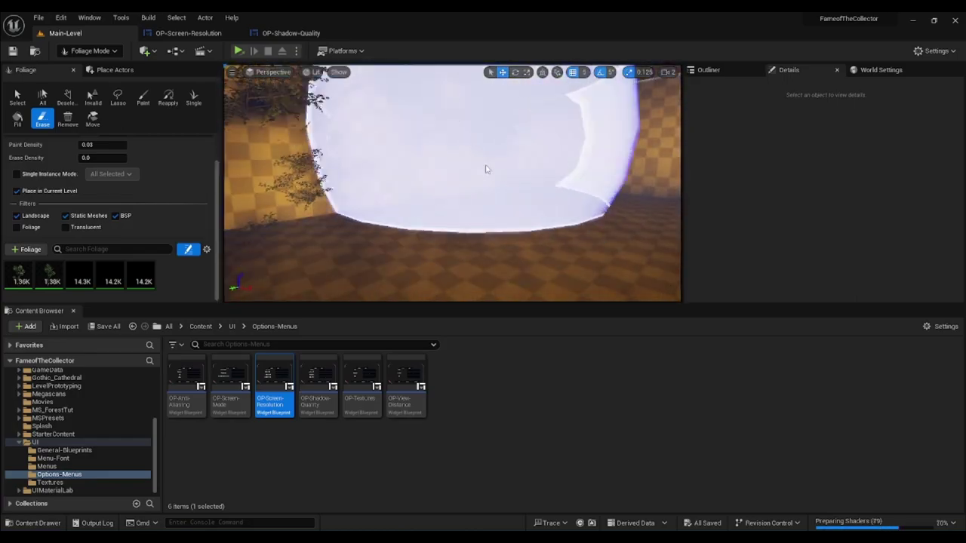
scroll(528, 207, "up", 3)
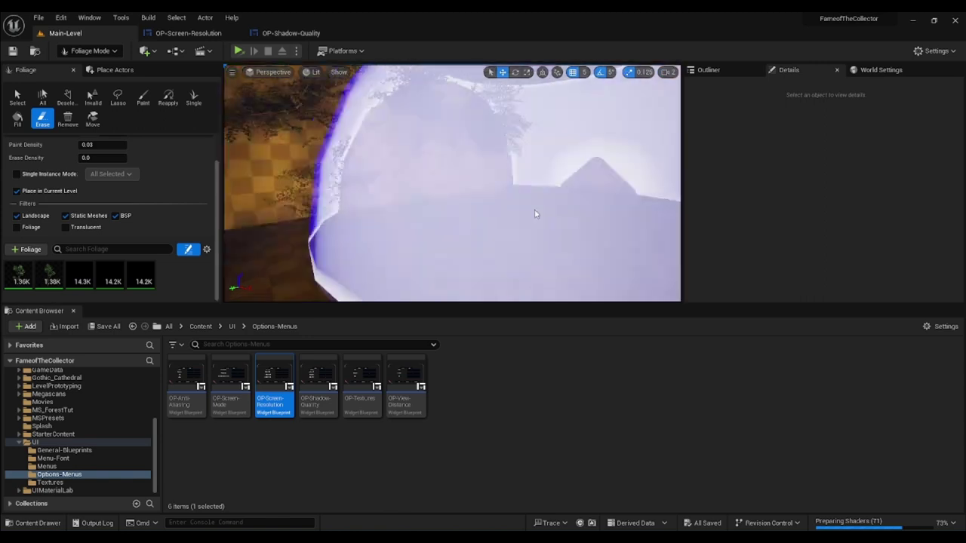
right_click_drag(535, 214, 415, 225)
- Reduce the erase brush to about 402 and sweep along the tree-lined path beside the checkered wall
scroll(114, 191, "up", 2)
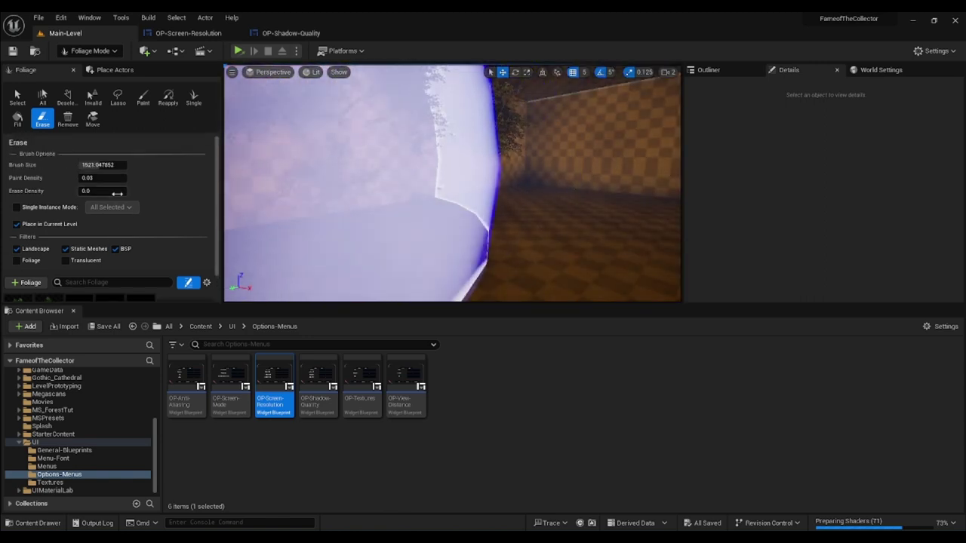
left_click_drag(102, 165, 83, 164)
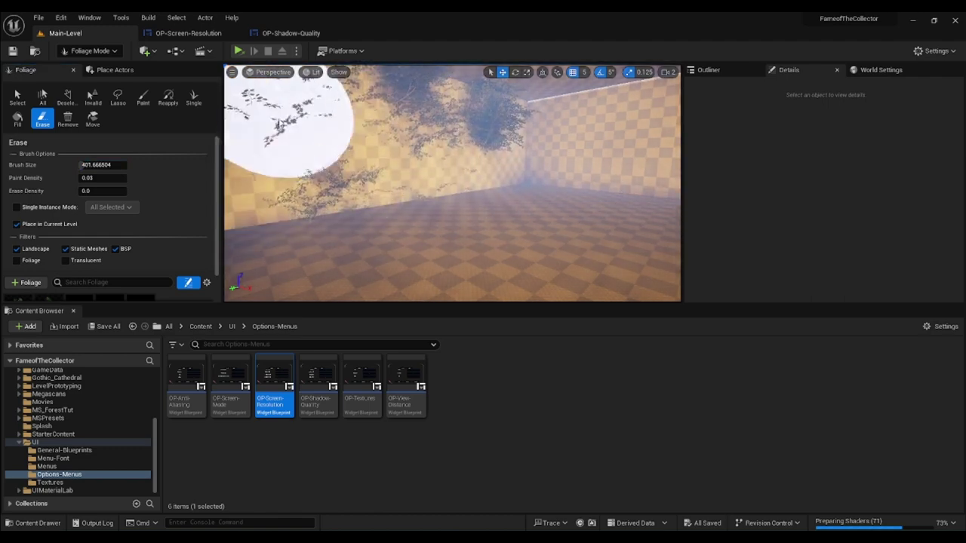
mouse_move(345, 161)
right_mouse_down()
mouse_move(354, 227)
mouse_move(453, 188)
mouse_move(399, 123)
mouse_move(422, 174)
right_mouse_up()
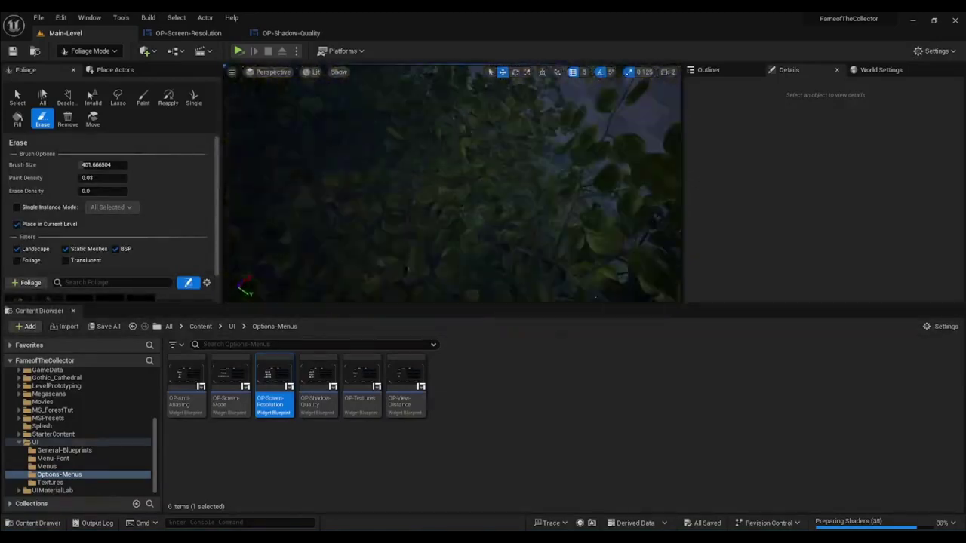
mouse_move(423, 174)
right_mouse_down()
mouse_move(437, 151)
mouse_move(452, 181)
right_mouse_up()
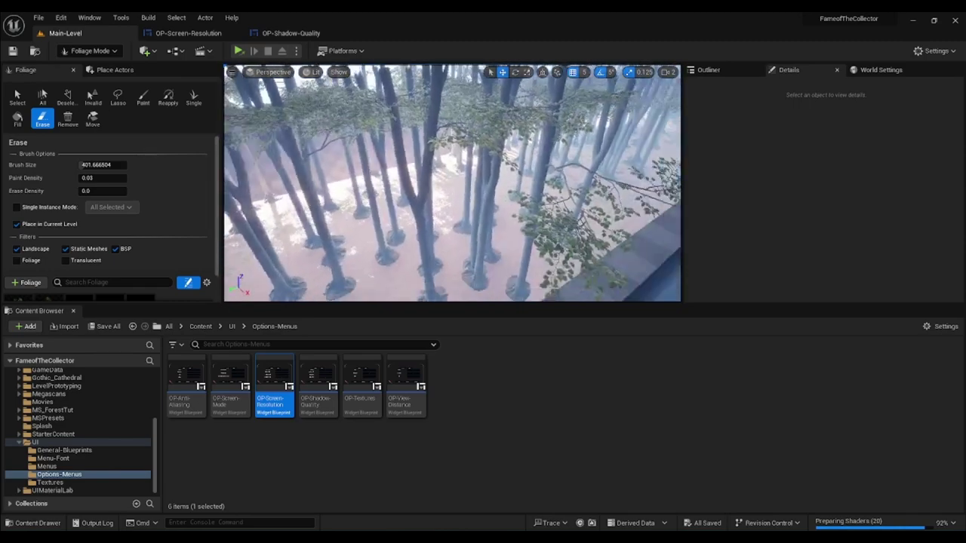
mouse_move(453, 181)
right_mouse_down()
mouse_move(453, 166)
mouse_move(468, 173)
mouse_move(441, 245)
right_mouse_up()
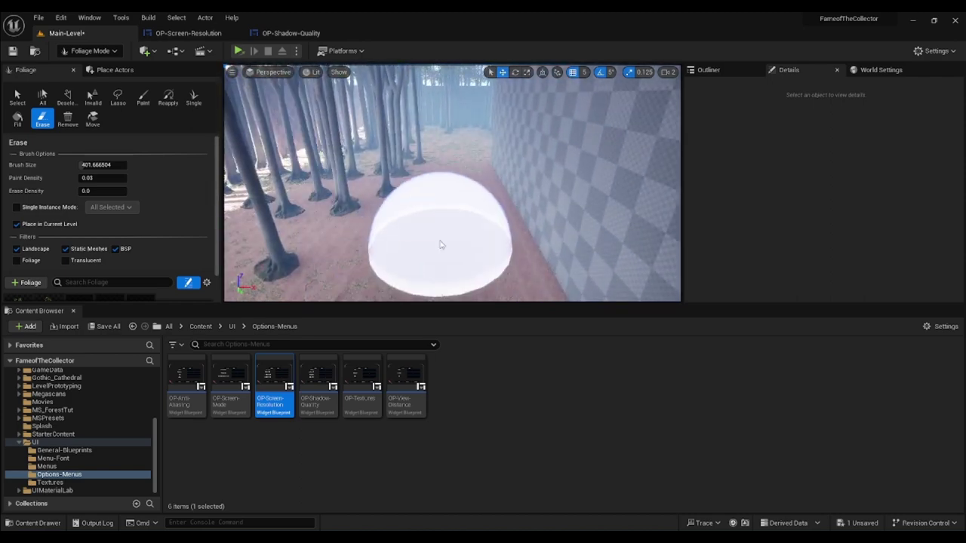
mouse_move(427, 207)
right_mouse_down()
mouse_move(498, 211)
mouse_move(428, 210)
right_mouse_up()
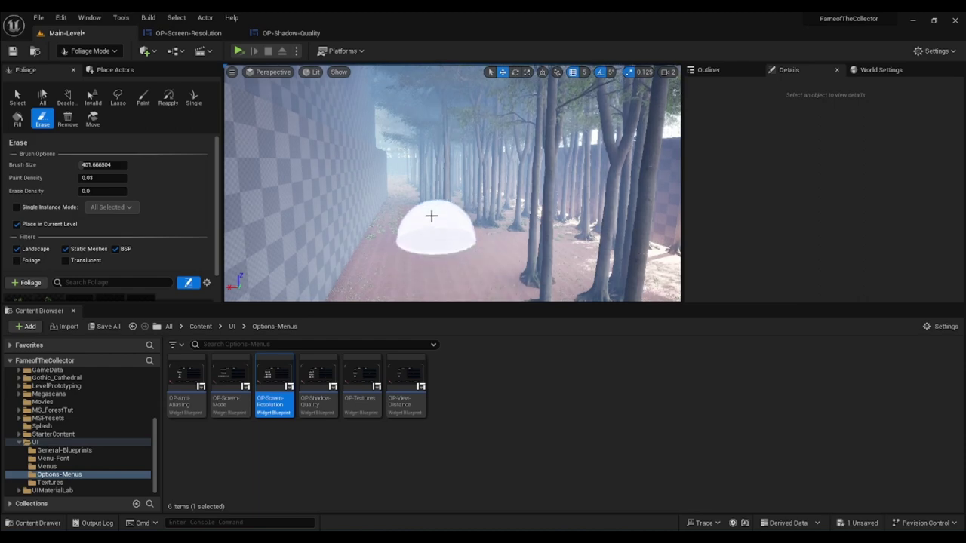
mouse_move(397, 227)
right_mouse_down()
mouse_move(400, 151)
mouse_move(394, 204)
right_mouse_up()
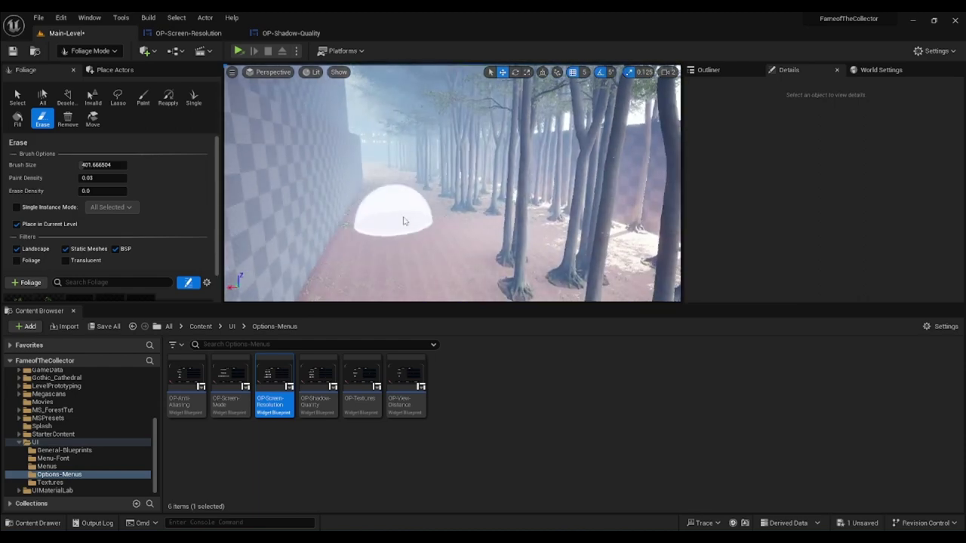
right_click_drag(485, 260, 398, 195)
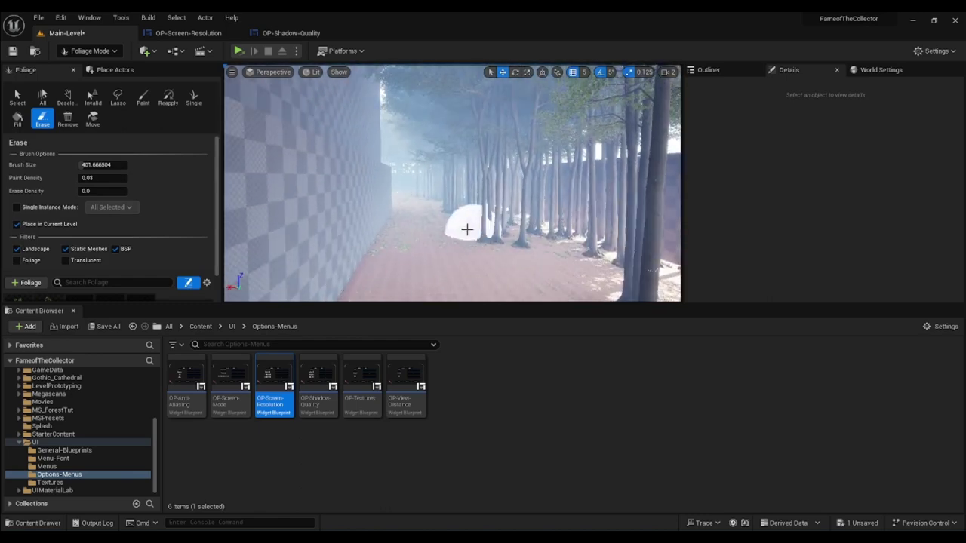
mouse_move(470, 243)
right_mouse_down()
mouse_move(445, 242)
mouse_move(453, 226)
right_mouse_up()
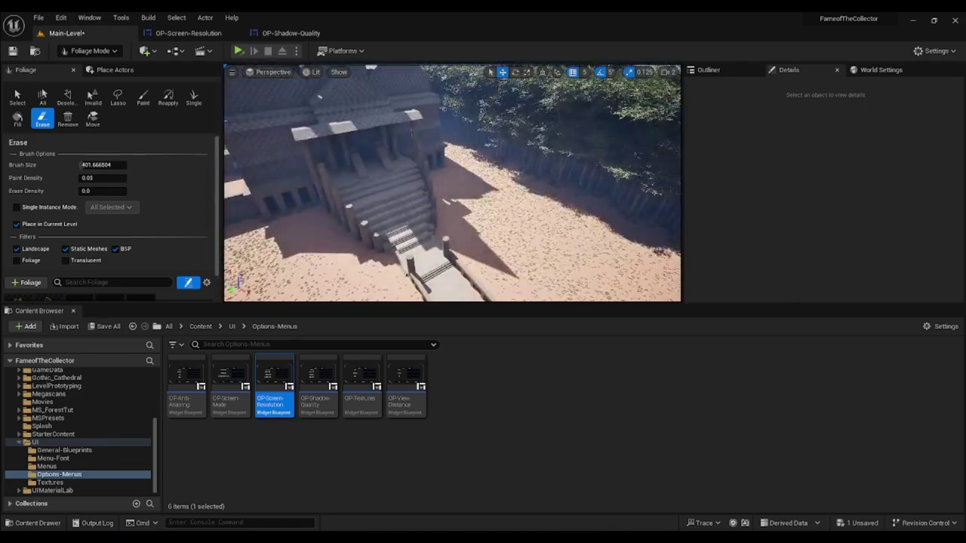
- Frame the whole building, then jump the Content Browser to the top-level Content folder
right_click_drag(392, 249, 388, 231)
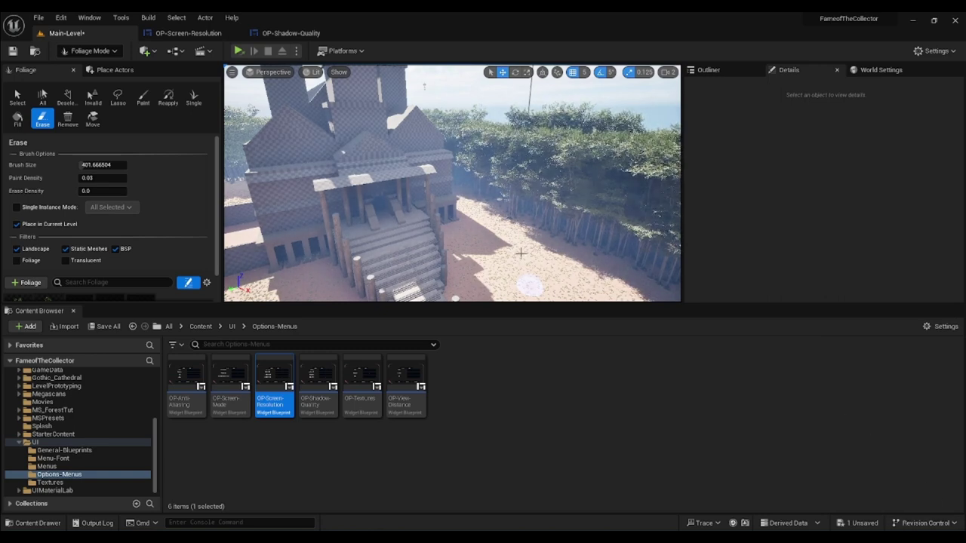
left_click(200, 326)
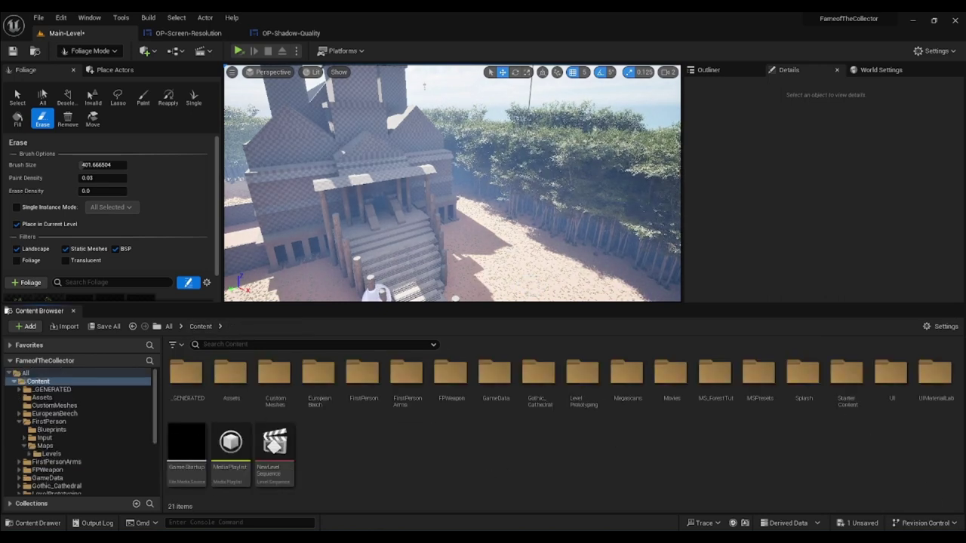